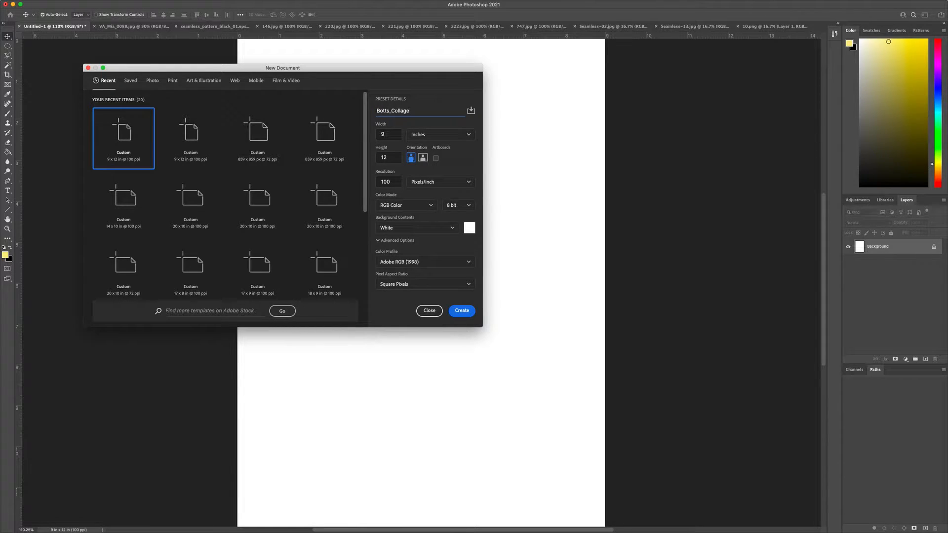
# Step: Create the 9 by 12 inch collage document at 100 pixels/inch in RGB Color with a white background
pyautogui.doubleClick(395, 135)
pyautogui.doubleClick(391, 157)
pyautogui.doubleClick(388, 182)
pyautogui.click(462, 311)
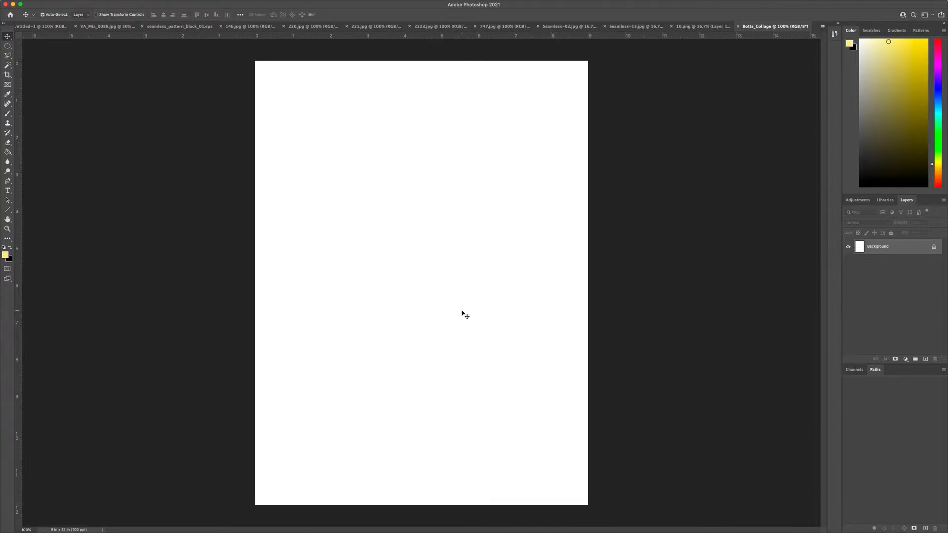
pyautogui.scroll(2, 448, 288)
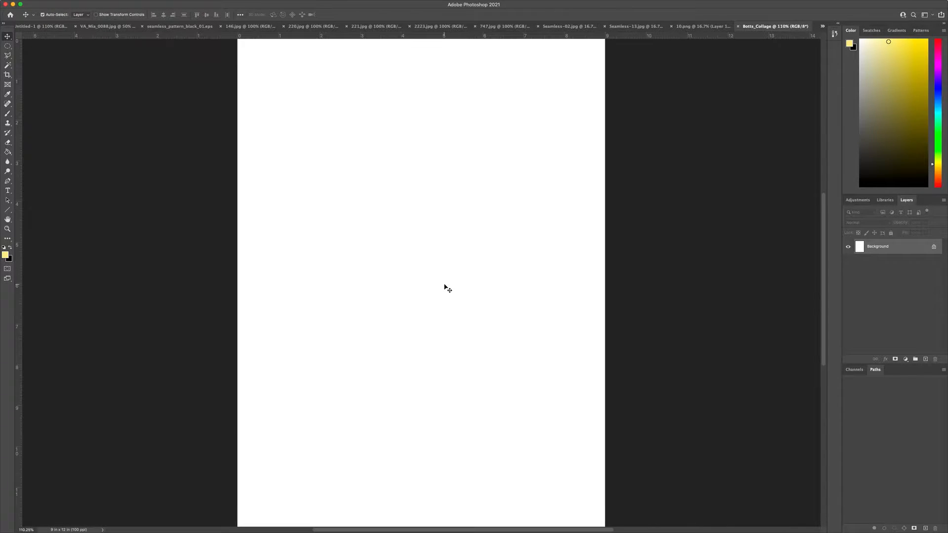
# Step: Look through the open source images and clear the leftover selections in 221.jpg and in the photo of the woman and child
pyautogui.click(115, 29)
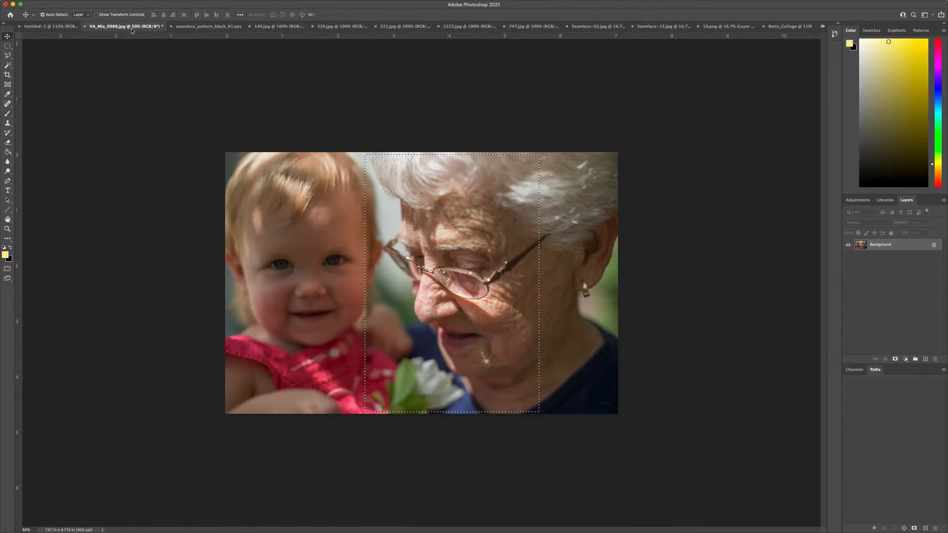
pyautogui.click(239, 29)
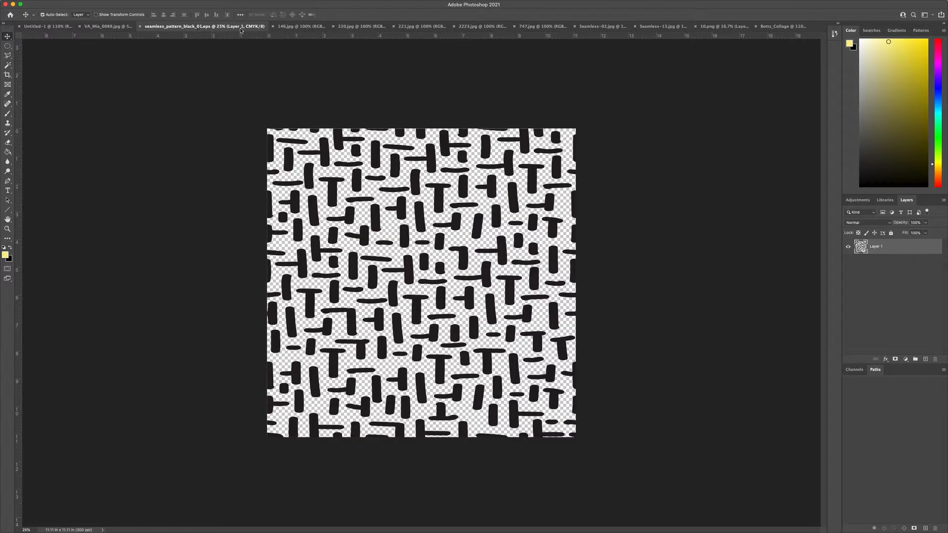
pyautogui.click(299, 27)
pyautogui.click(386, 28)
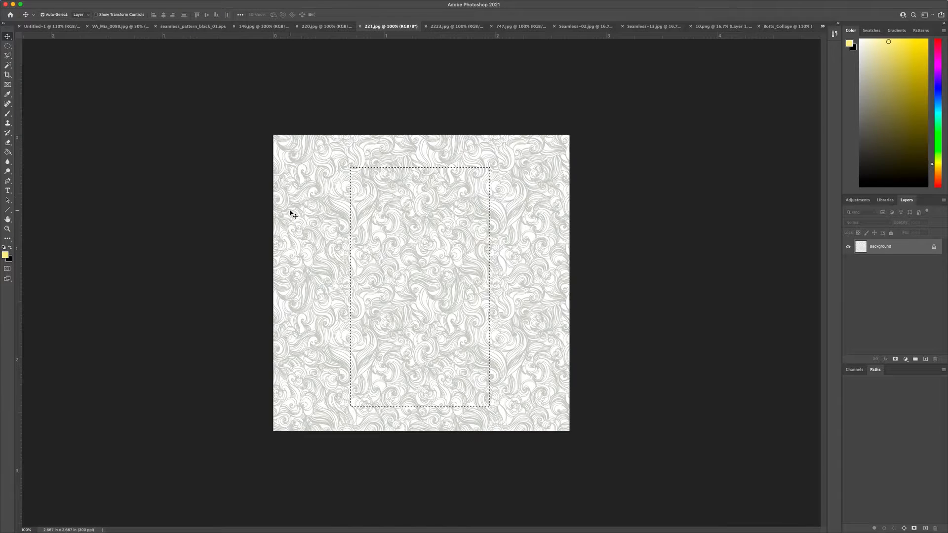
pyautogui.press('super+d')
pyautogui.click(123, 27)
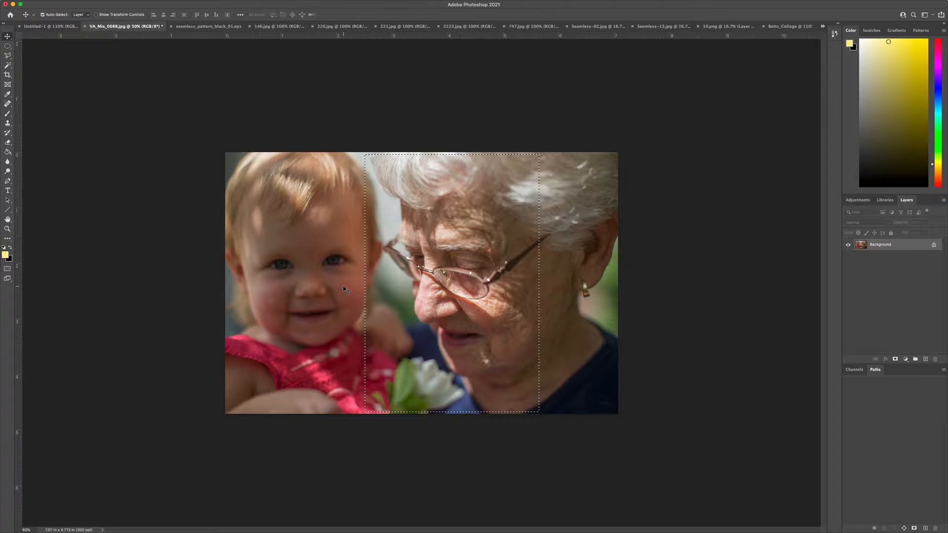
pyautogui.press('super+d')
# Step: Switch to the Rectangular Marquee Tool in the photo of the woman and child
pyautogui.click(7, 37)
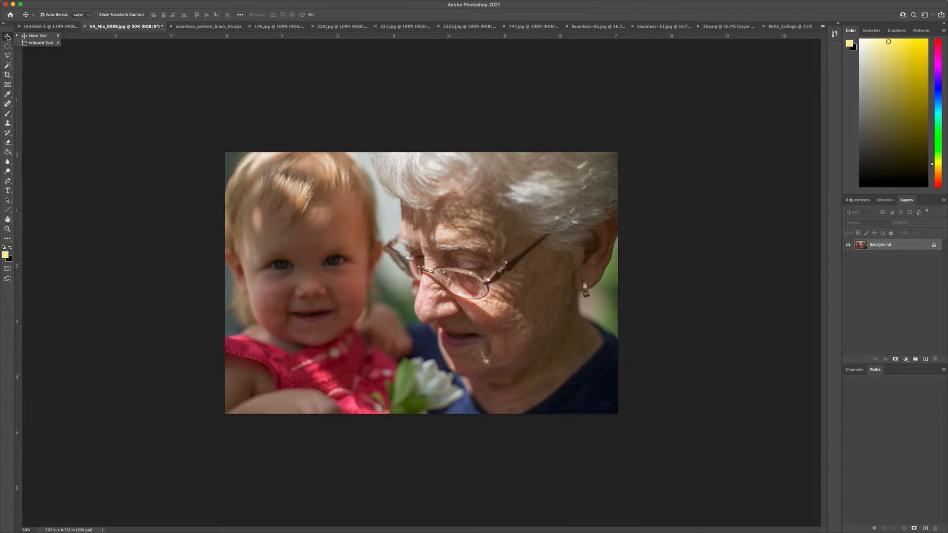
pyautogui.click(8, 37)
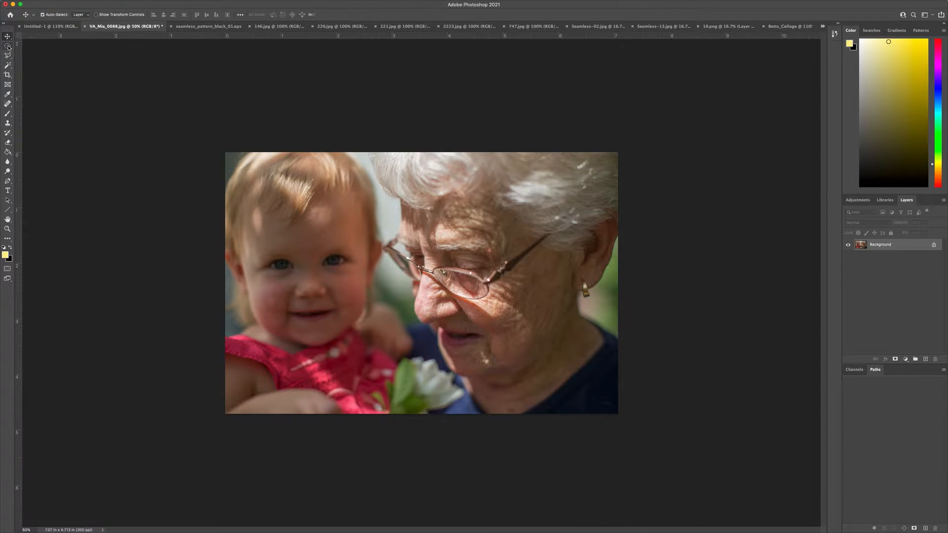
pyautogui.click(8, 47)
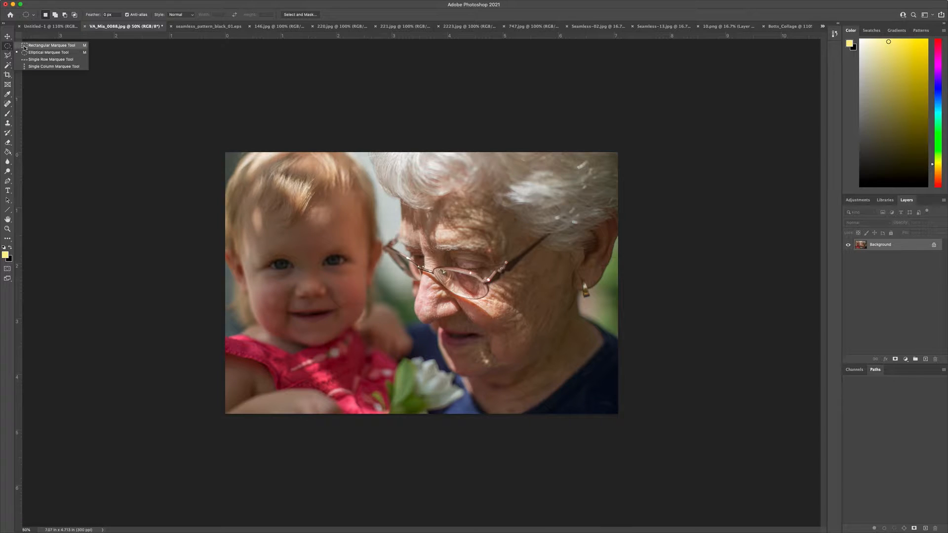
pyautogui.click(17, 46)
pyautogui.click(8, 47)
pyautogui.click(30, 46)
pyautogui.moveTo(354, 155); pyautogui.dragTo(532, 410)
pyautogui.moveTo(491, 323)
pyautogui.mouseDown()
pyautogui.moveTo(461, 319)
pyautogui.moveTo(495, 324)
pyautogui.mouseUp()
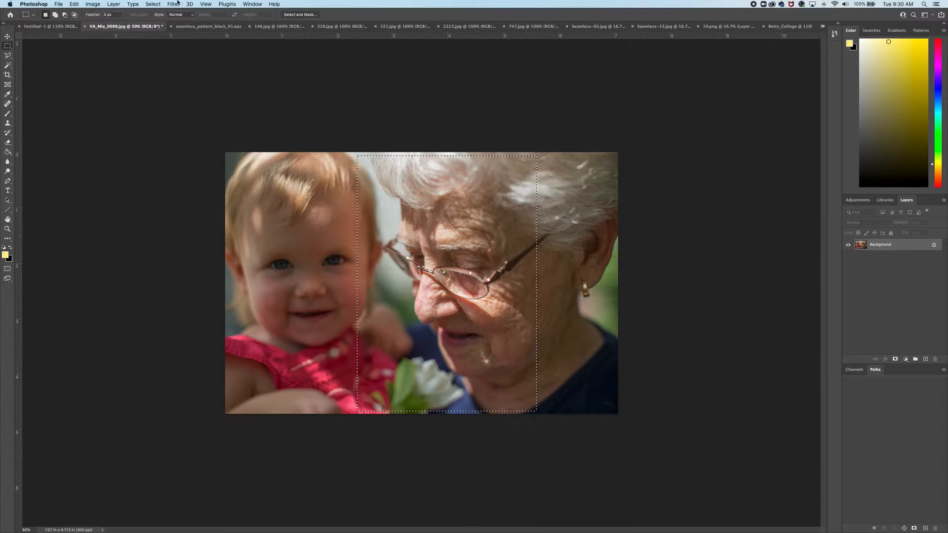
pyautogui.click(153, 4)
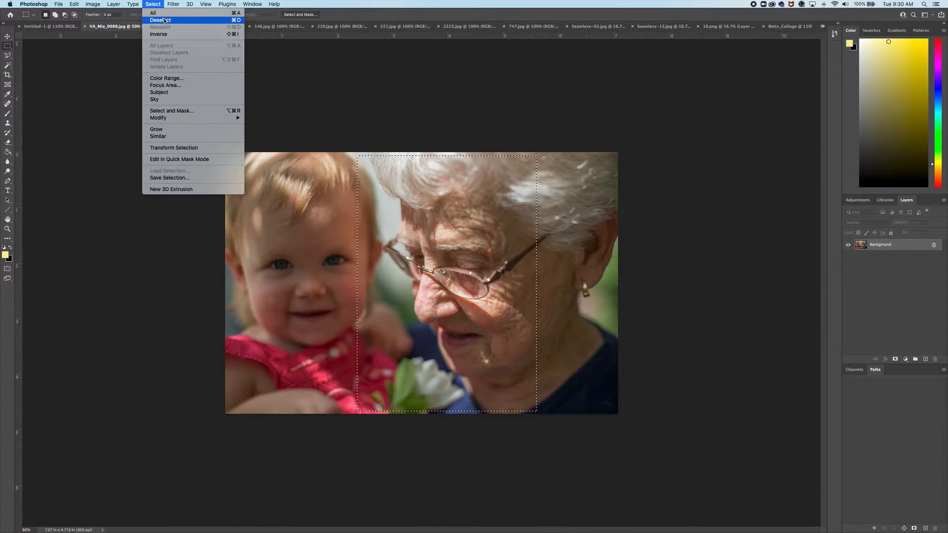
pyautogui.click(164, 20)
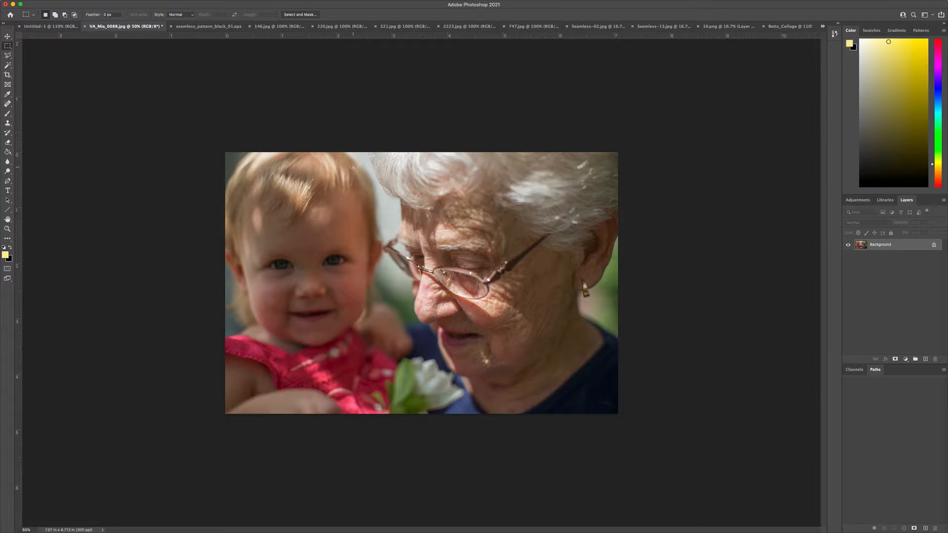
# Step: Select a tall, nearly full-height rectangle around the older woman's face in the photo and copy it
pyautogui.moveTo(362, 155); pyautogui.dragTo(524, 411)
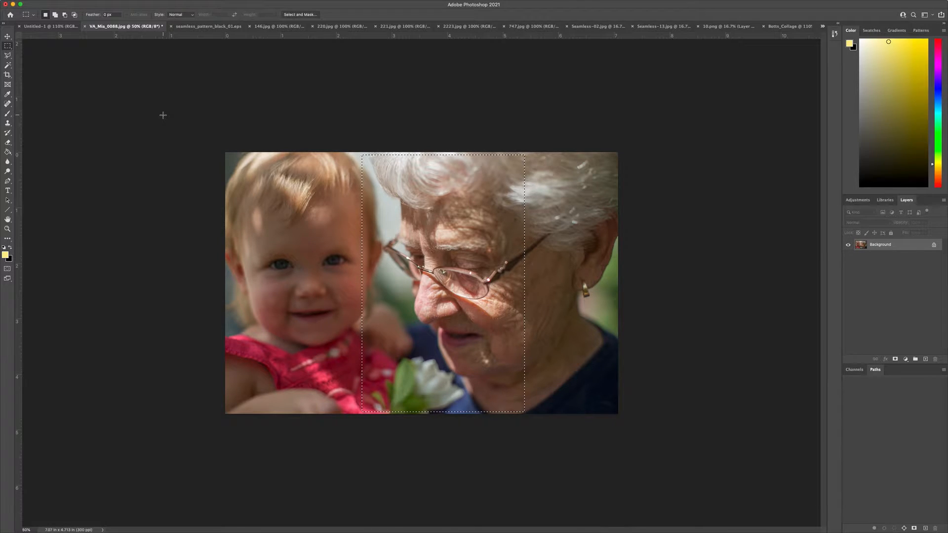
pyautogui.moveTo(130, 2)
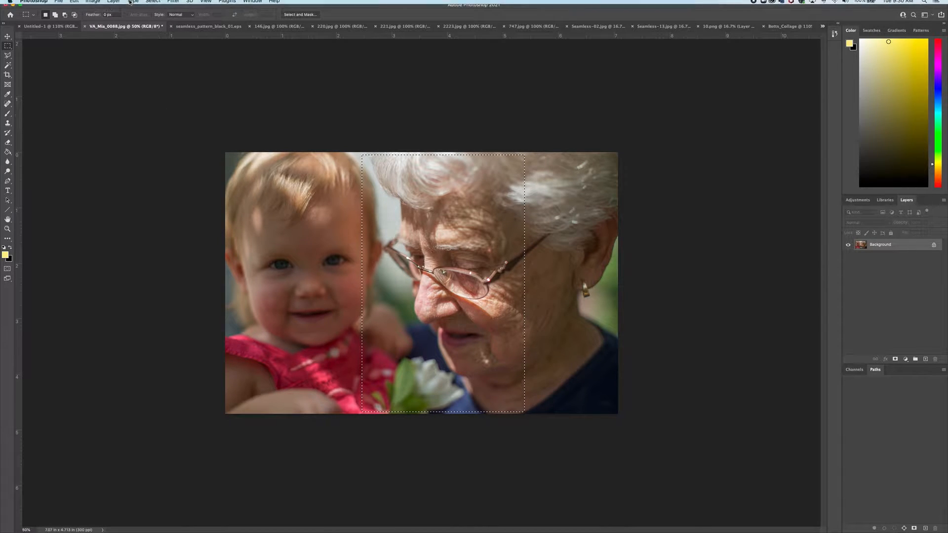
pyautogui.click(74, 4)
pyautogui.click(80, 57)
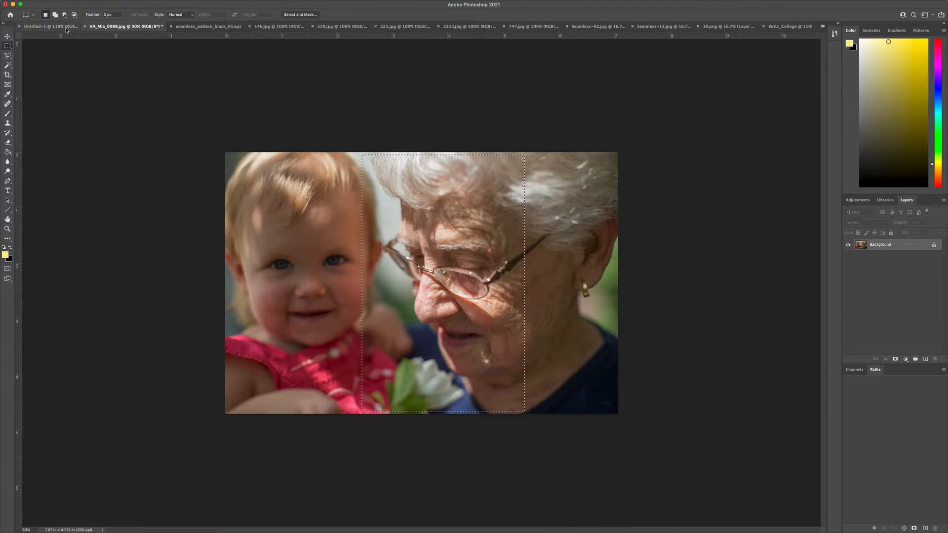
# Step: Paste the copied portrait section into the blank collage document as a new layer
pyautogui.click(797, 27)
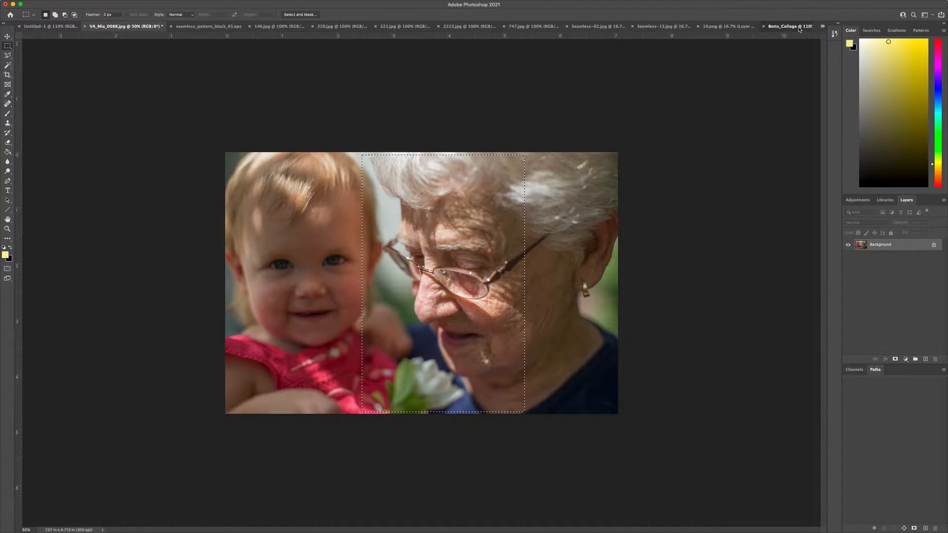
pyautogui.moveTo(73, 3)
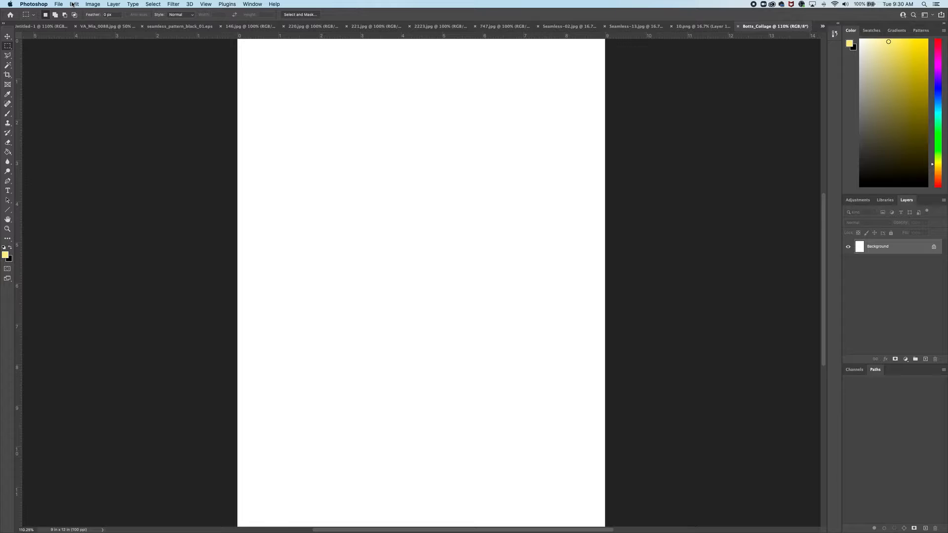
pyautogui.click(73, 3)
pyautogui.click(188, 113)
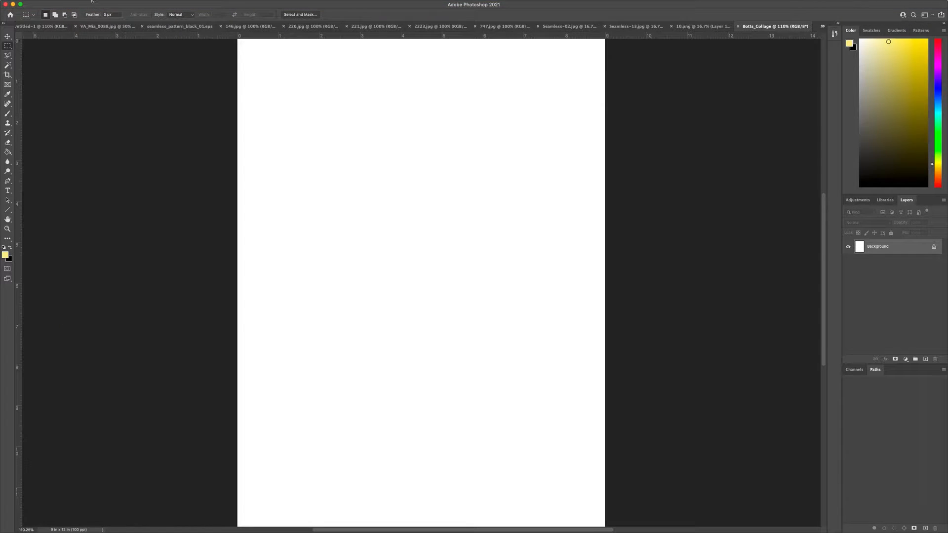
pyautogui.click(71, 5)
pyautogui.click(80, 71)
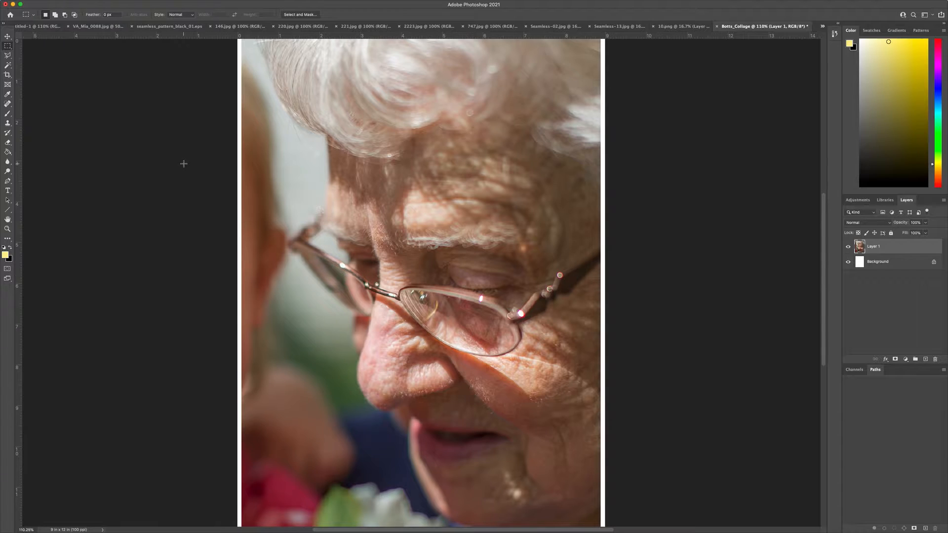
# Step: Scale the pasted portrait to about 53% with Free Transform and position it just above the middle of the page
pyautogui.click(7, 36)
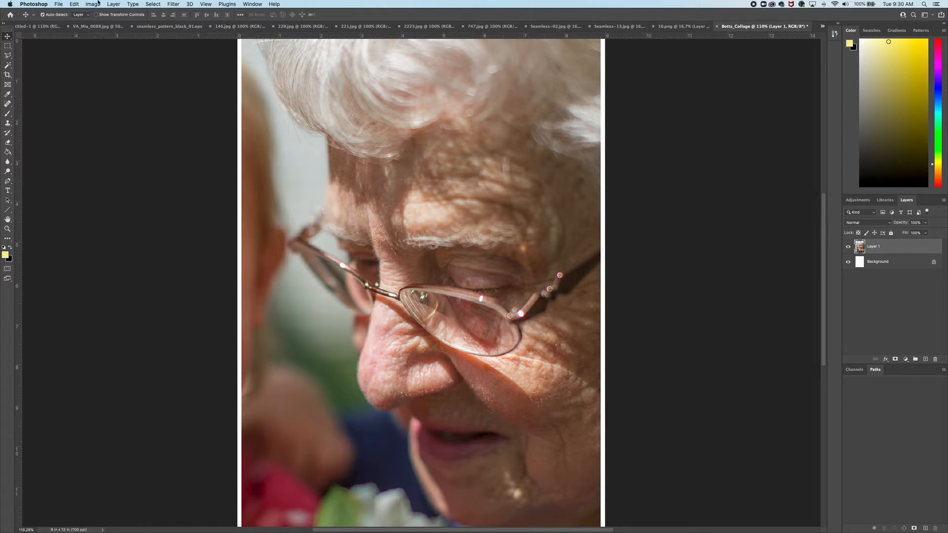
pyautogui.click(74, 4)
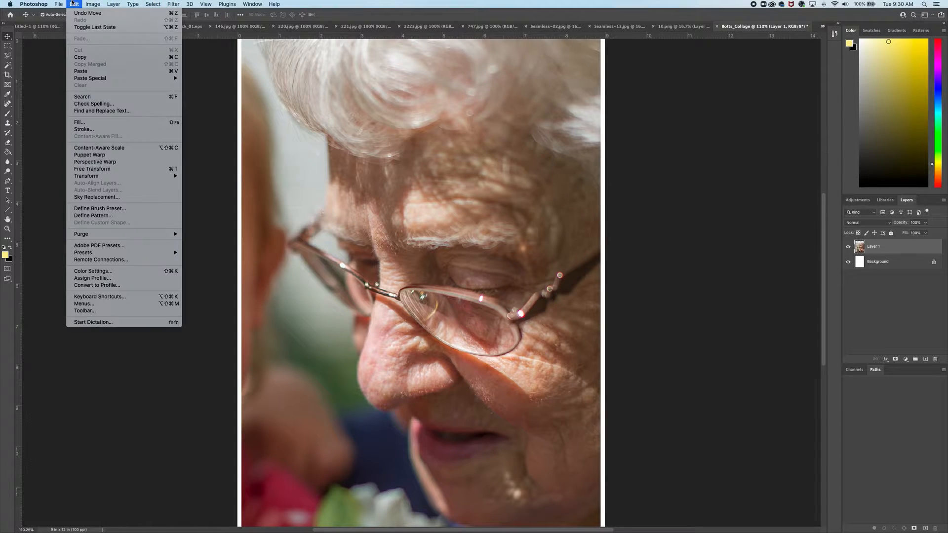
pyautogui.click(115, 170)
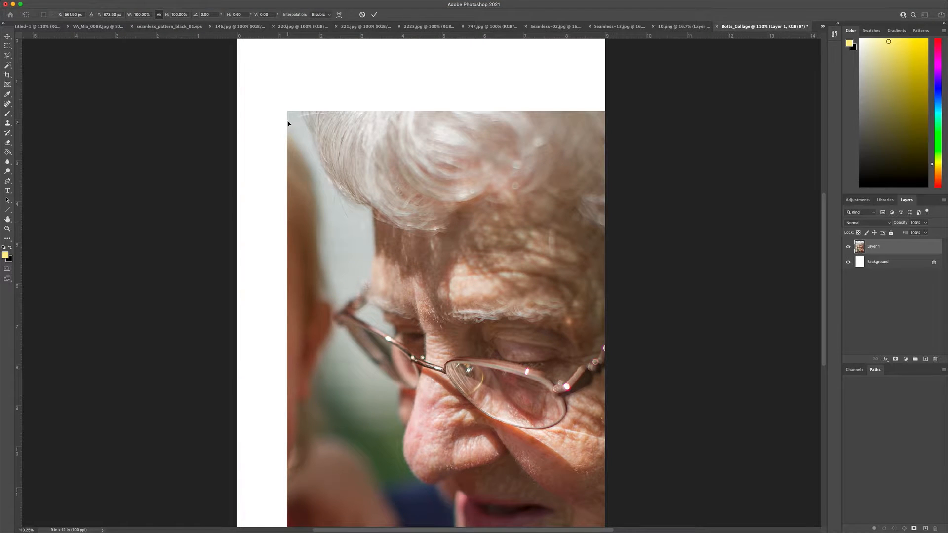
pyautogui.moveTo(286, 113); pyautogui.dragTo(467, 308)
pyautogui.moveTo(507, 388); pyautogui.dragTo(402, 175)
pyautogui.moveTo(541, 464); pyautogui.dragTo(513, 419)
pyautogui.moveTo(463, 345); pyautogui.dragTo(458, 337)
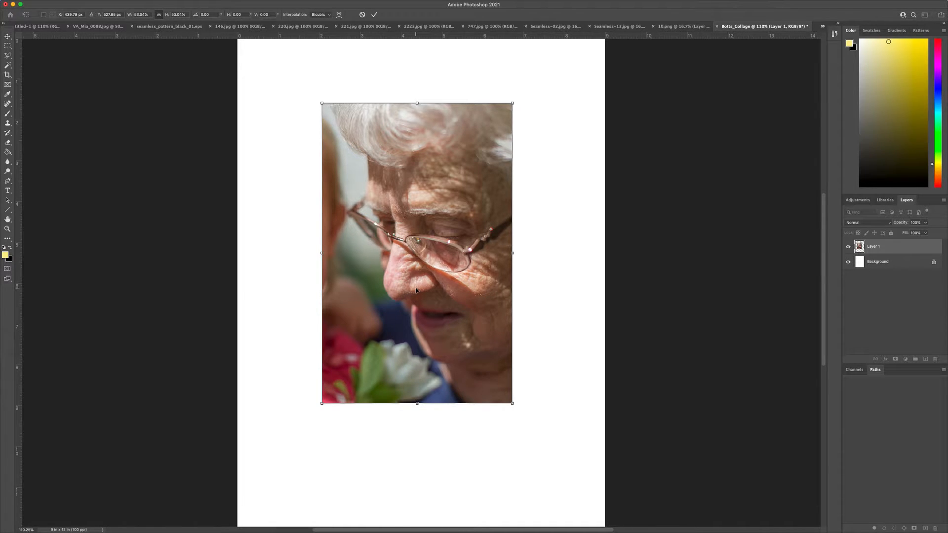
pyautogui.press('Return')
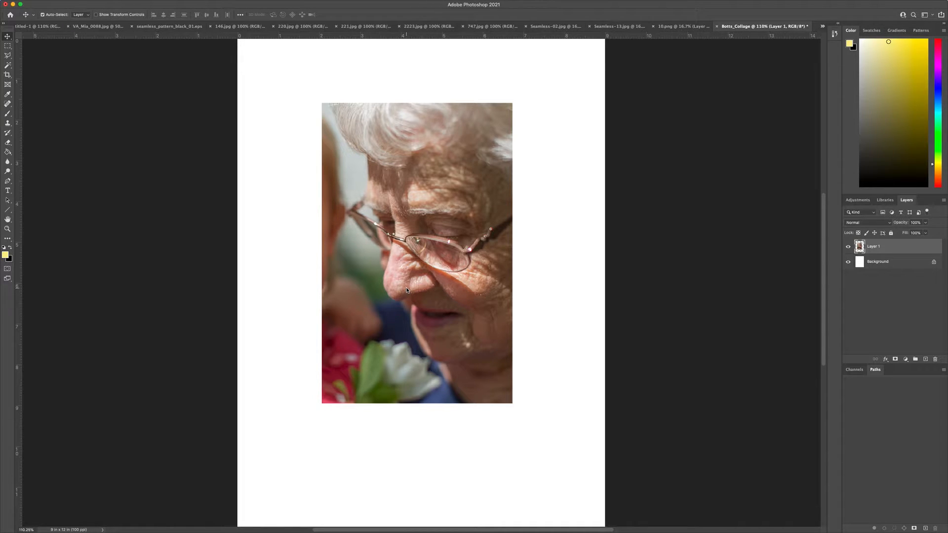
# Step: Make a circular selection in the blue swirl pattern of 220.jpg with the Elliptical Marquee Tool and copy it
pyautogui.click(304, 27)
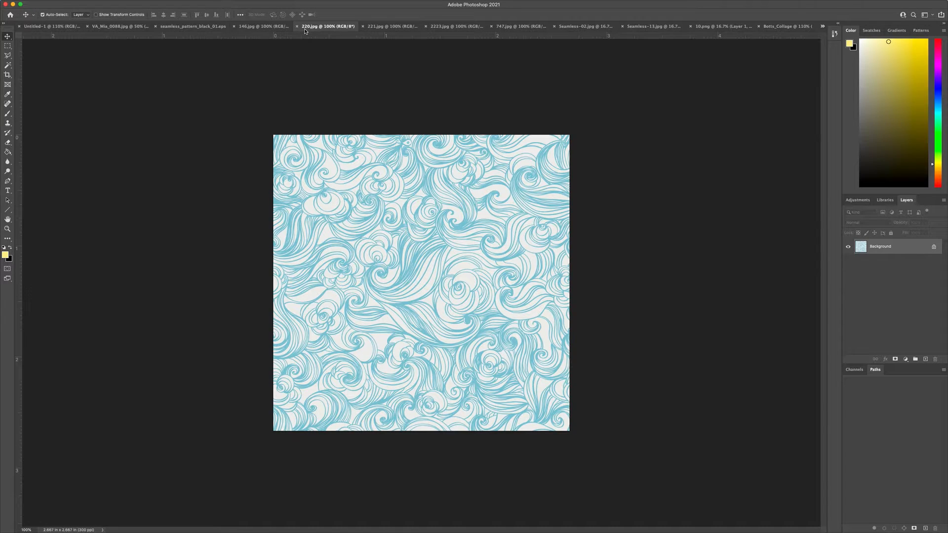
pyautogui.click(8, 46)
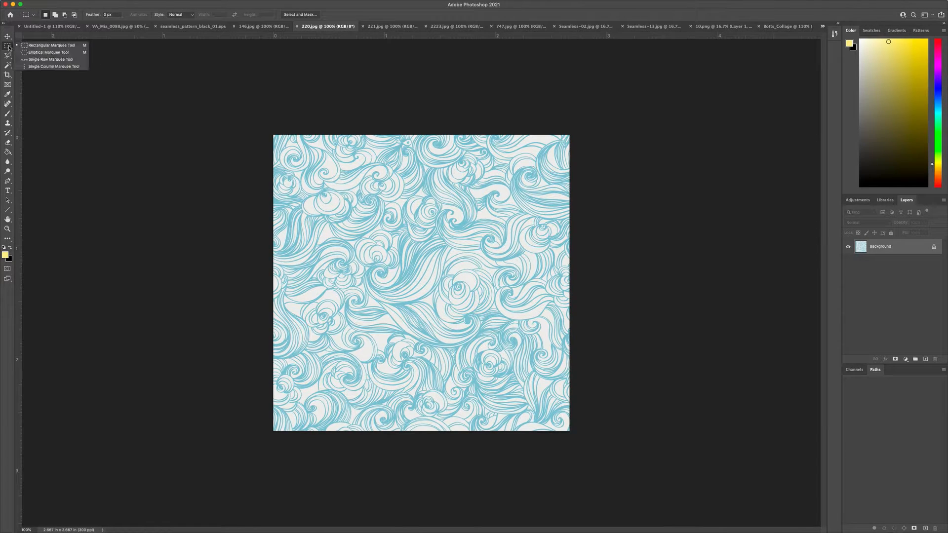
pyautogui.click(73, 53)
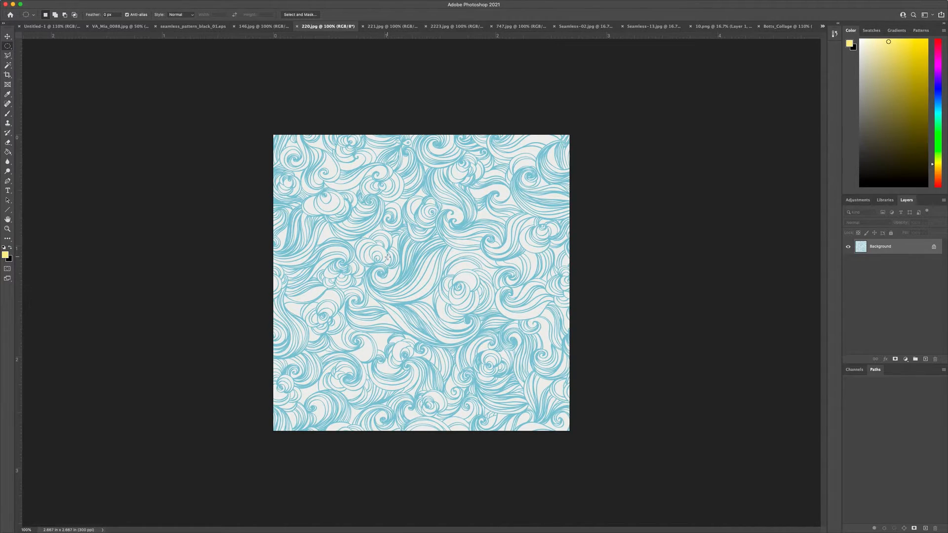
pyautogui.moveTo(371, 244); pyautogui.dragTo(524, 398)
pyautogui.click(74, 3)
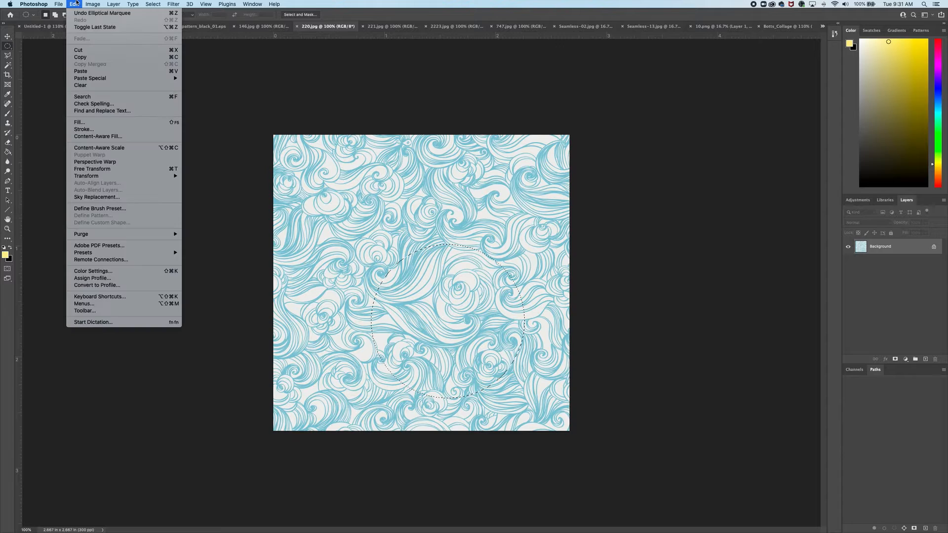
pyautogui.click(89, 57)
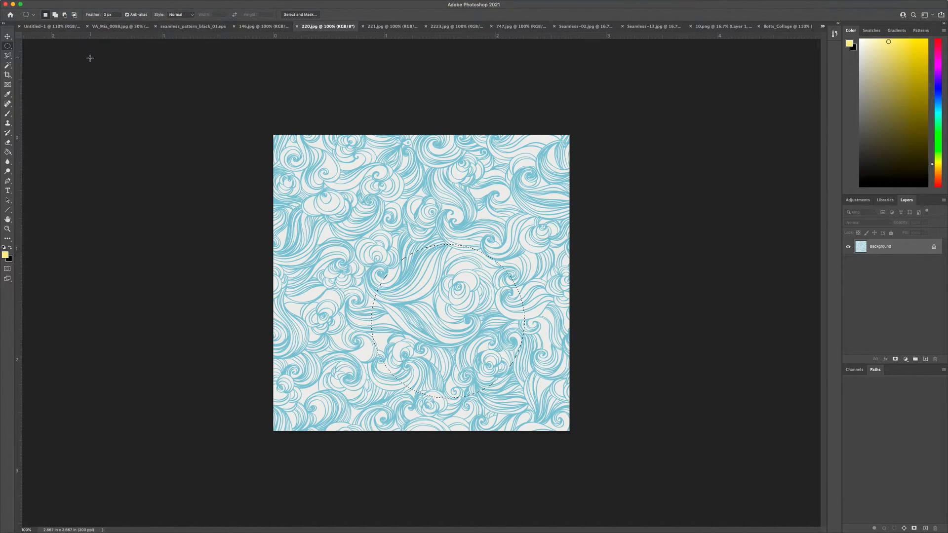
# Step: Paste the blue swirl circle into the collage document and move it beside the portrait, overlapping the page's right edge
pyautogui.click(786, 28)
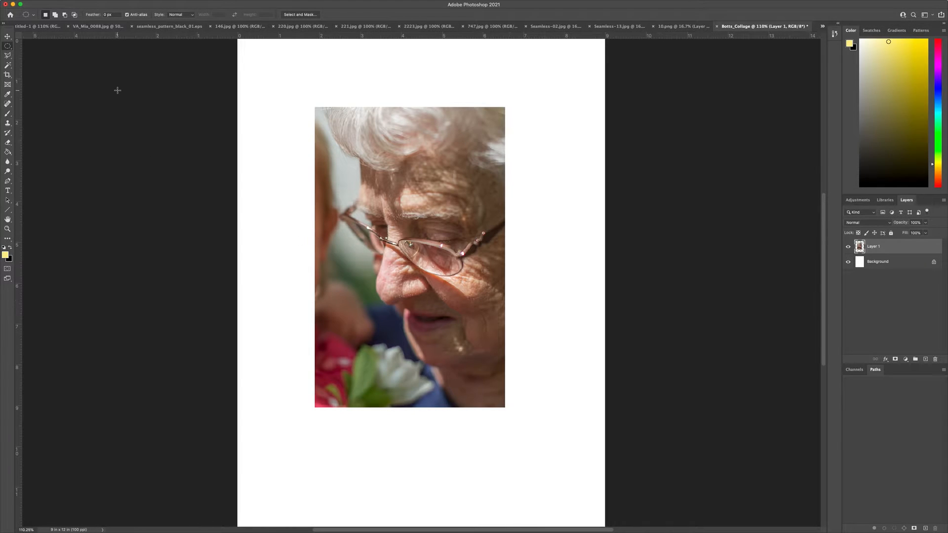
pyautogui.click(74, 4)
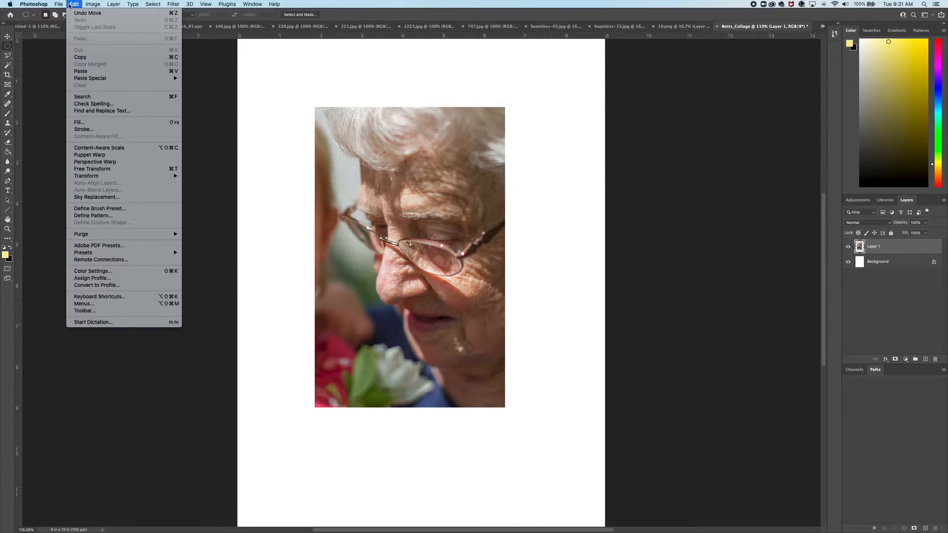
pyautogui.click(81, 71)
pyautogui.click(8, 37)
pyautogui.moveTo(421, 272); pyautogui.dragTo(579, 257)
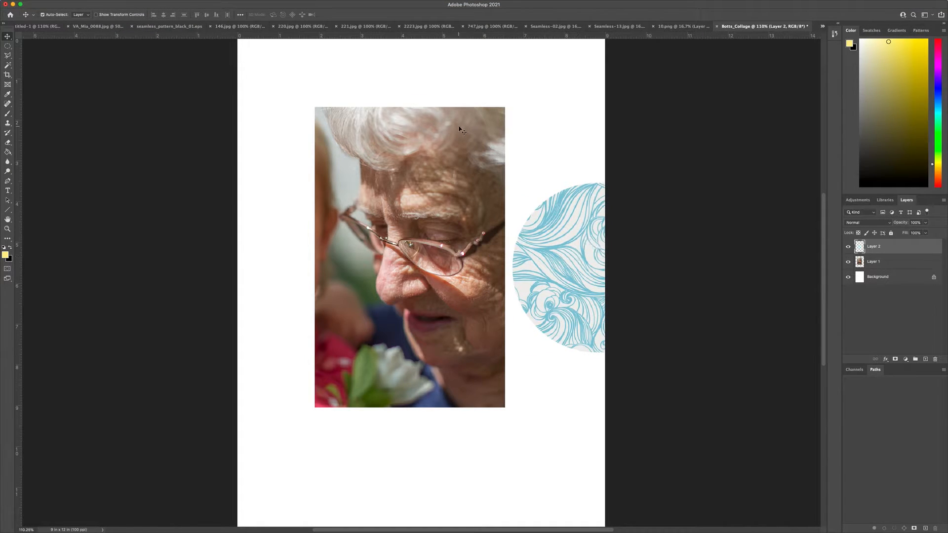
# Step: Select a tall rectangle of the grey swirl pattern in 221.jpg with the Rectangular Marquee Tool and copy it
pyautogui.click(360, 28)
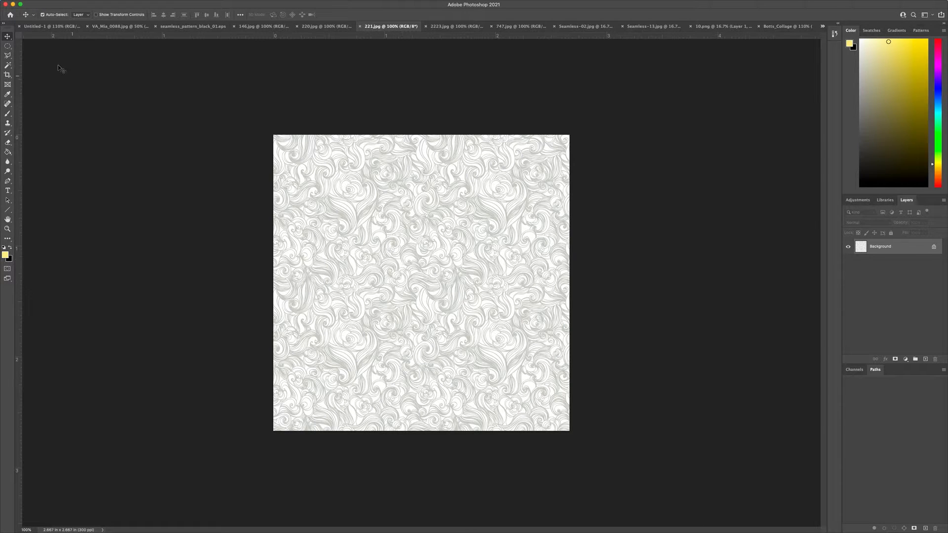
pyautogui.moveTo(7, 46); pyautogui.dragTo(25, 48)
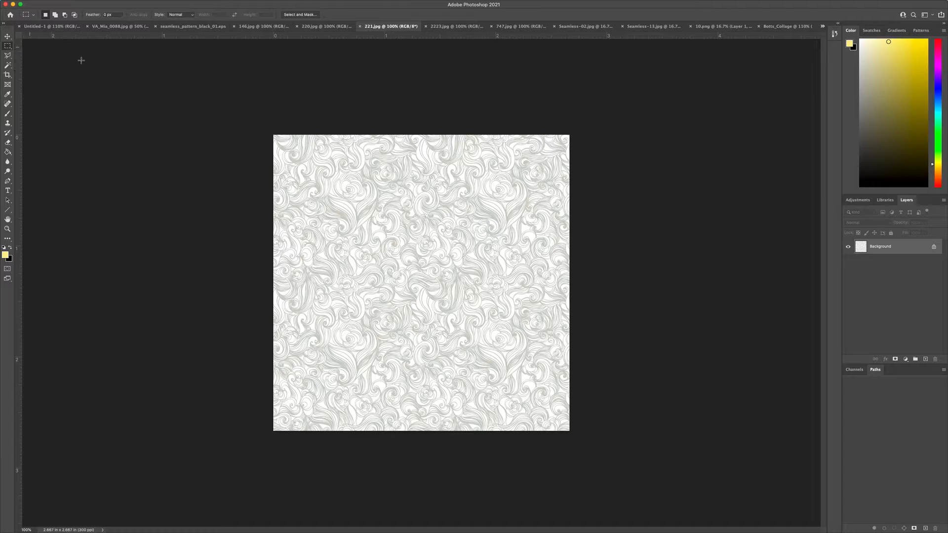
pyautogui.moveTo(296, 165); pyautogui.dragTo(423, 404)
# Step: Paste the grey swirl rectangle into the collage document and move it over the left part of the portrait
pyautogui.click(810, 29)
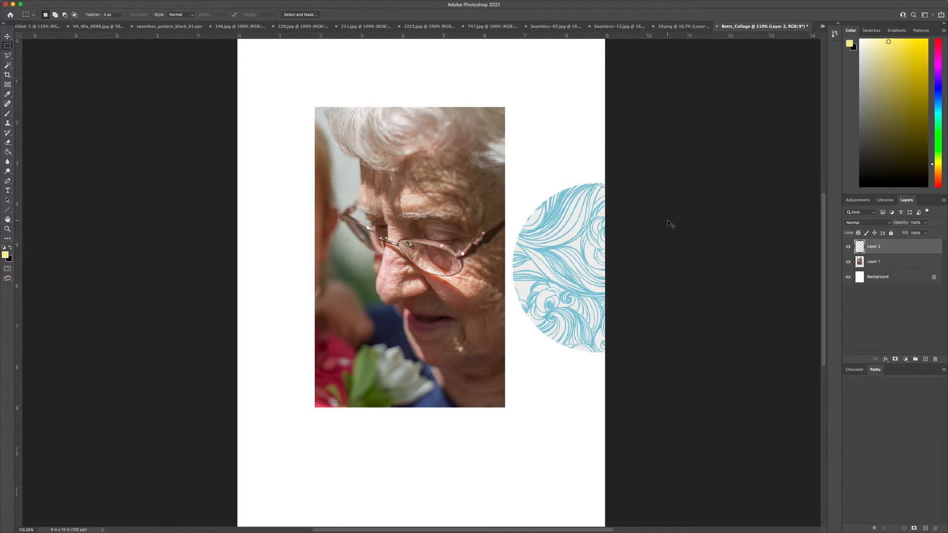
pyautogui.press('super+v')
pyautogui.click(7, 37)
pyautogui.moveTo(423, 267); pyautogui.dragTo(353, 283)
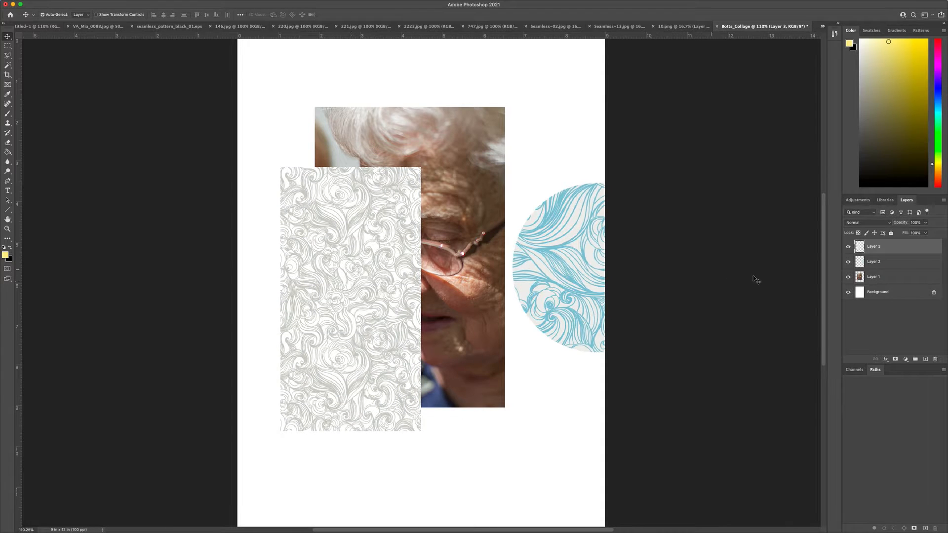
# Step: Place the grey pattern layer beneath the portrait layer and move the rectangle up and left on the page
pyautogui.moveTo(896, 248); pyautogui.dragTo(895, 278)
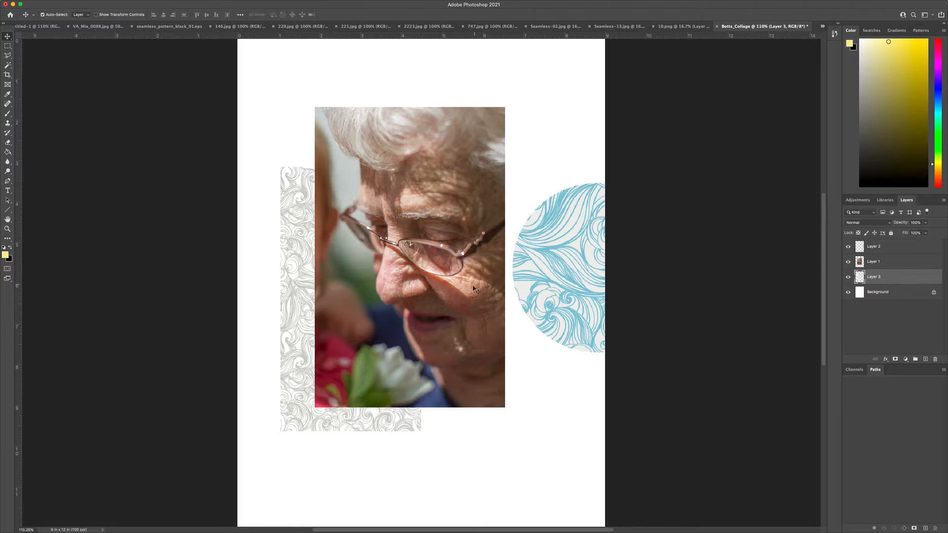
pyautogui.moveTo(302, 254); pyautogui.dragTo(286, 158)
# Step: Try enlarging the grey pattern rectangle to about 177% with Free Transform
pyautogui.hotkey('ctrl', 't')
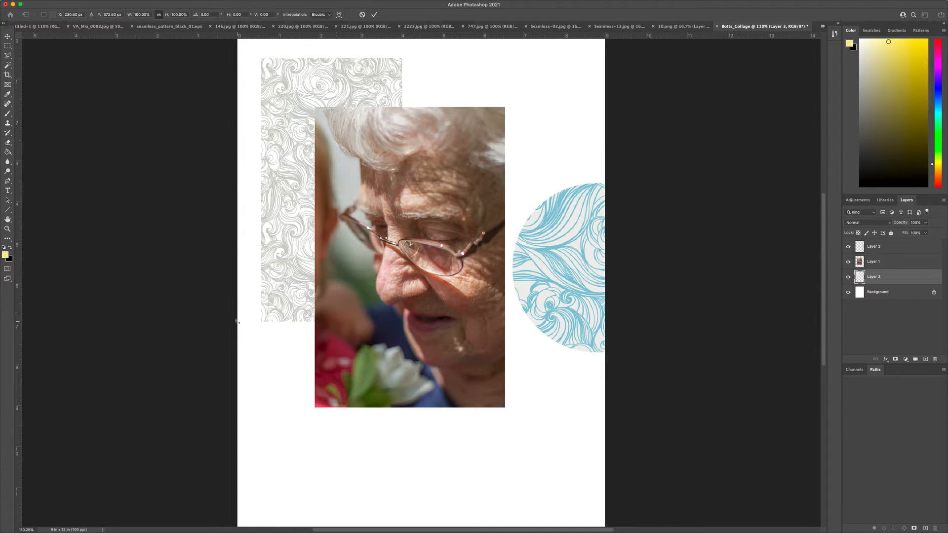
pyautogui.moveTo(261, 323); pyautogui.dragTo(33, 462)
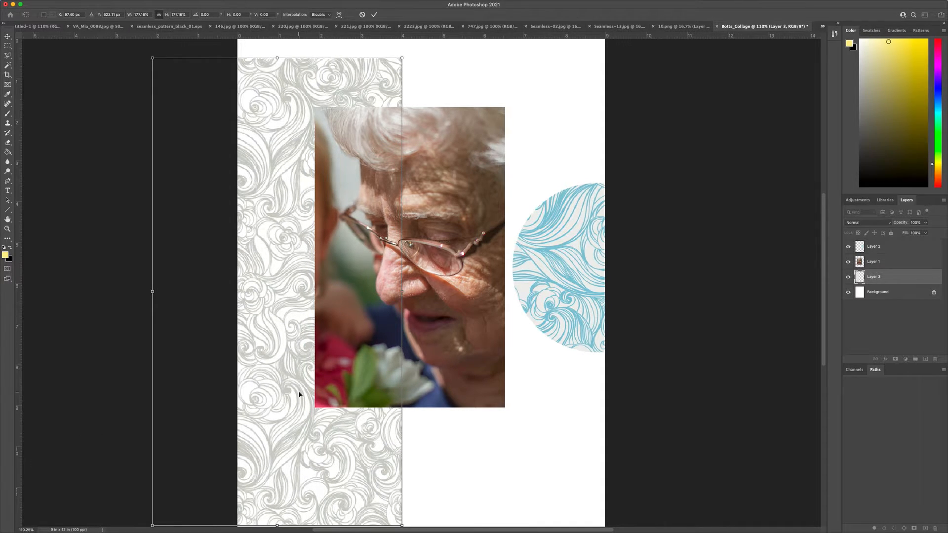
pyautogui.press('super+z')
# Step: Move the grey pattern rectangle close to the upper-left corner of the page and leave it selected
pyautogui.moveTo(287, 216)
pyautogui.mouseDown()
pyautogui.moveTo(263, 196)
pyautogui.moveTo(288, 217)
pyautogui.mouseUp()
pyautogui.press('Return')
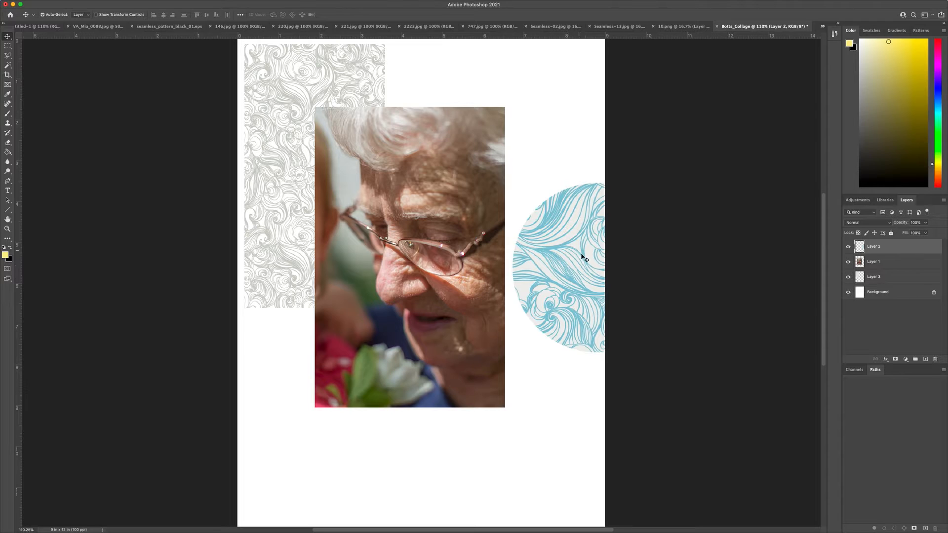
pyautogui.click(300, 198)
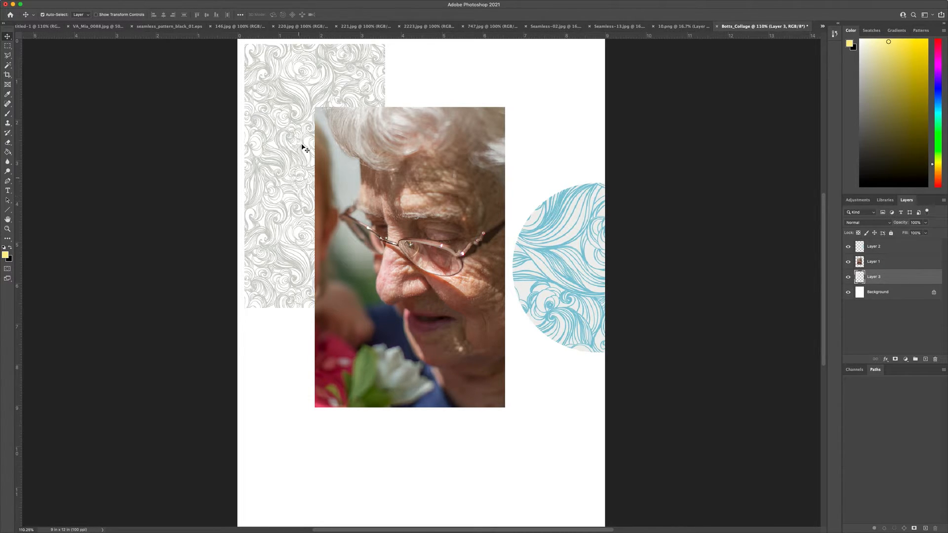
# Step: Draw a freehand four-lobed selection in the blue wave pattern of 2223.jpg with the Lasso Tool and copy it
pyautogui.click(422, 26)
pyautogui.press('super+d')
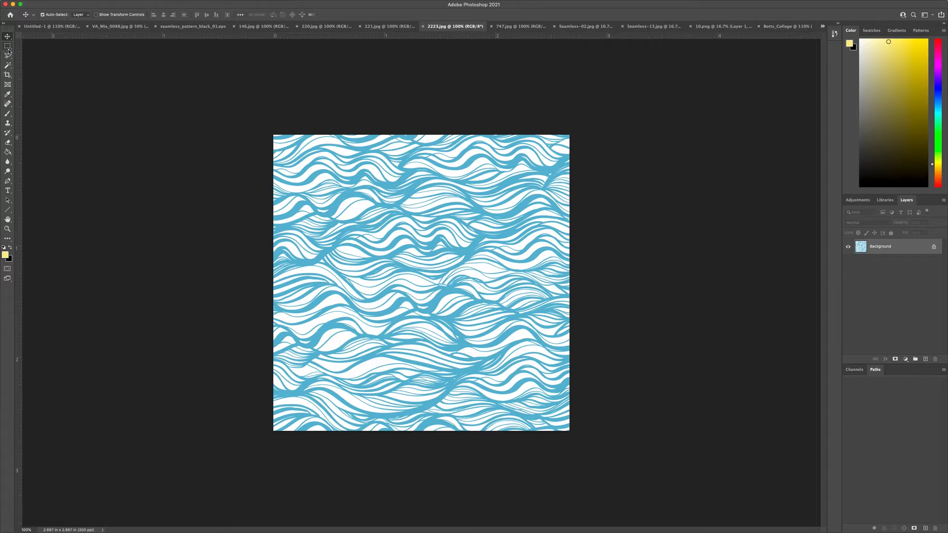
pyautogui.moveTo(7, 55); pyautogui.dragTo(27, 58)
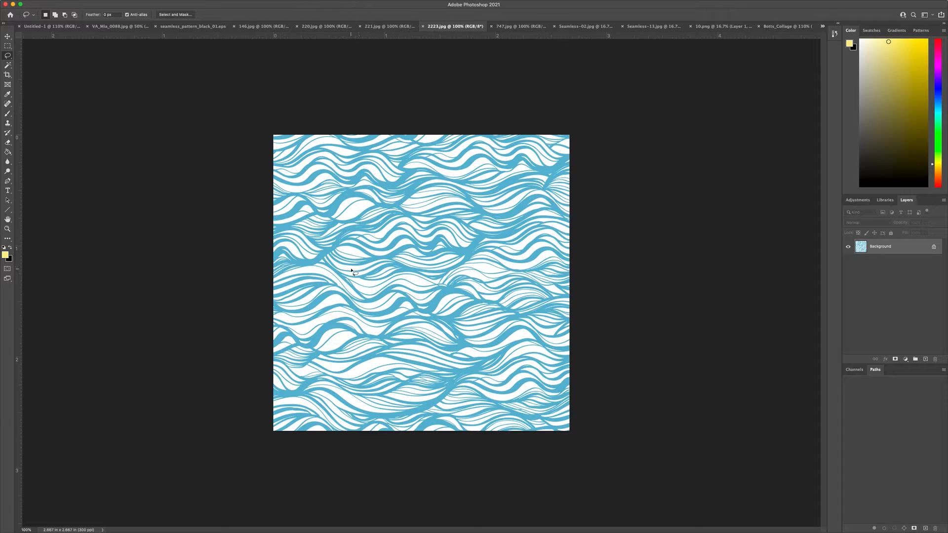
pyautogui.moveTo(345, 269)
pyautogui.mouseDown()
pyautogui.moveTo(321, 303)
pyautogui.moveTo(329, 329)
pyautogui.moveTo(353, 330)
pyautogui.moveTo(355, 314)
pyautogui.moveTo(379, 307)
pyautogui.moveTo(411, 320)
pyautogui.moveTo(418, 298)
pyautogui.moveTo(407, 267)
pyautogui.moveTo(429, 263)
pyautogui.moveTo(441, 246)
pyautogui.moveTo(429, 214)
pyautogui.moveTo(400, 234)
pyautogui.moveTo(374, 234)
pyautogui.moveTo(367, 197)
pyautogui.moveTo(335, 190)
pyautogui.moveTo(333, 227)
pyautogui.moveTo(351, 267)
pyautogui.mouseUp()
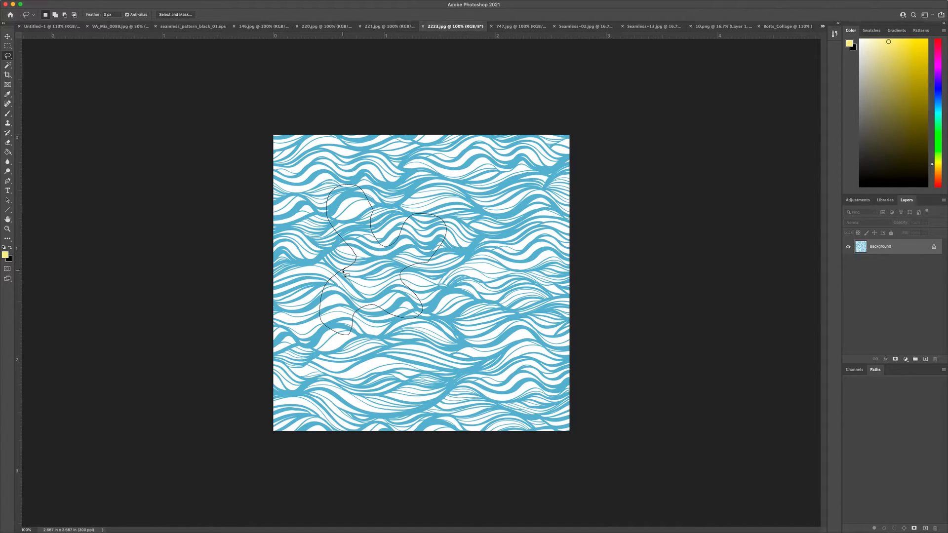
pyautogui.moveTo(343, 271); pyautogui.dragTo(343, 272)
pyautogui.click(8, 36)
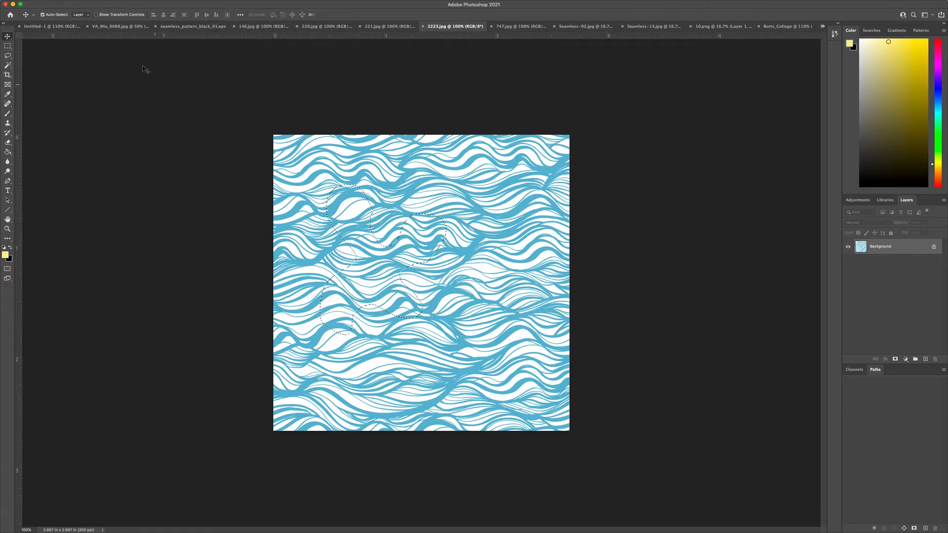
pyautogui.click(74, 4)
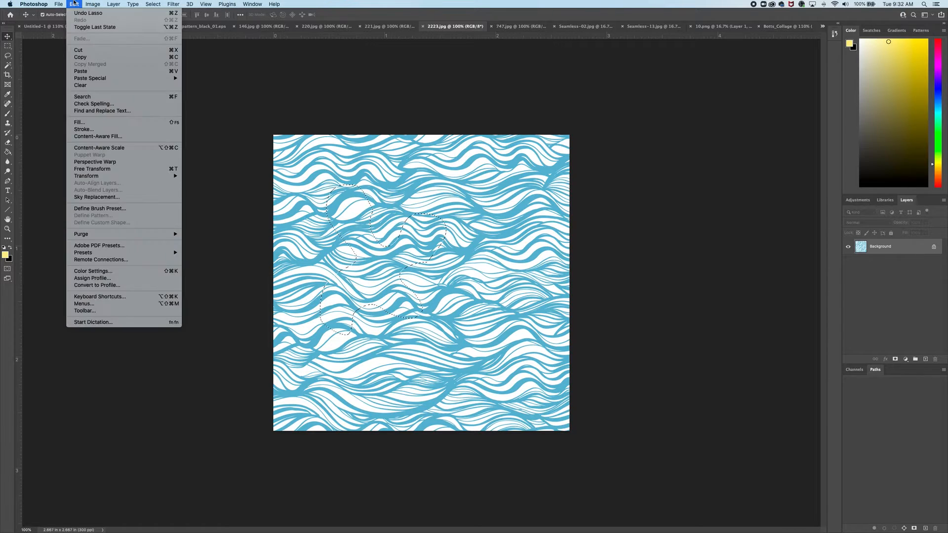
pyautogui.click(79, 57)
# Step: Paste the wave shape into the collage, moving it to the page's lower-left area and the portrait slightly to the right
pyautogui.click(778, 27)
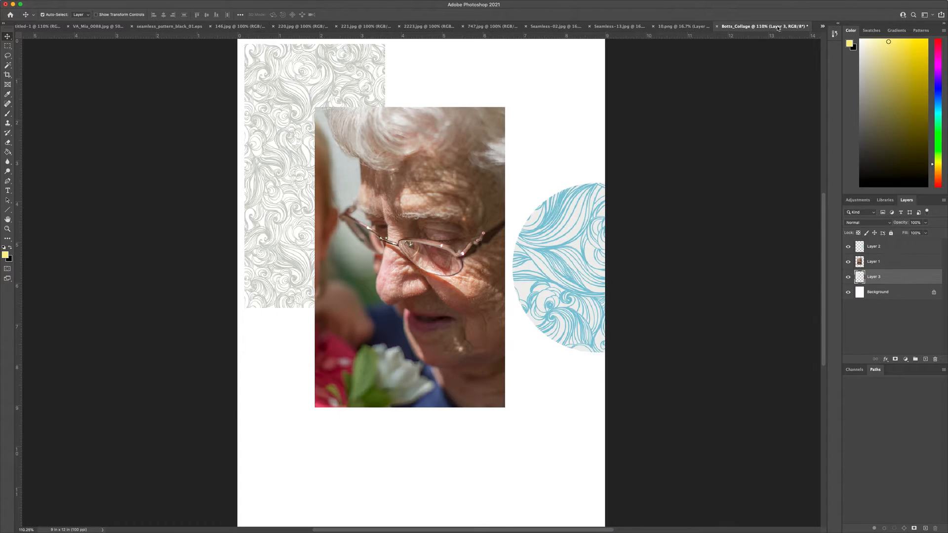
pyautogui.press('super+v')
pyautogui.moveTo(399, 280); pyautogui.dragTo(508, 279)
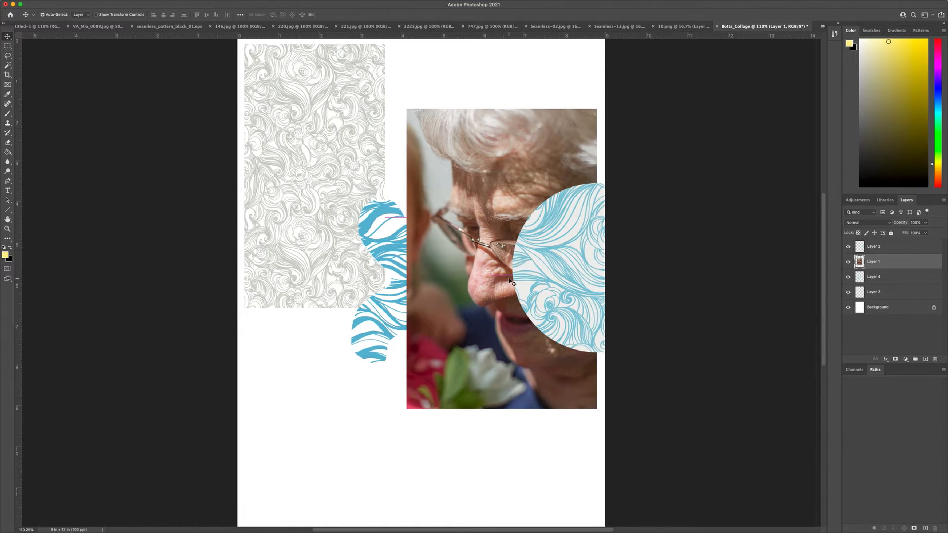
pyautogui.moveTo(384, 316); pyautogui.dragTo(258, 431)
pyautogui.moveTo(365, 346); pyautogui.dragTo(325, 383)
pyautogui.moveTo(471, 315); pyautogui.dragTo(387, 315)
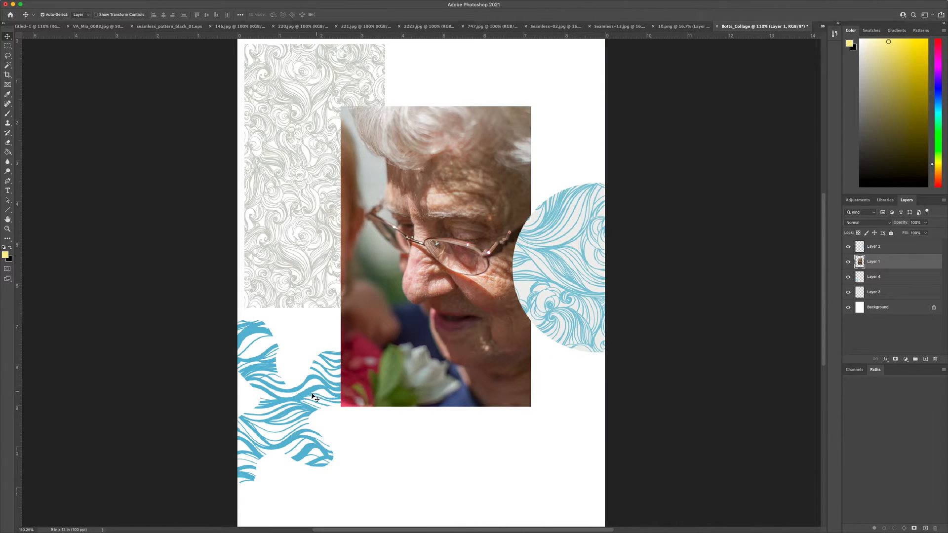
# Step: Place the wave shape's layer above the portrait layer and shift the shape right to overlap the portrait's lower-left corner
pyautogui.click(312, 398)
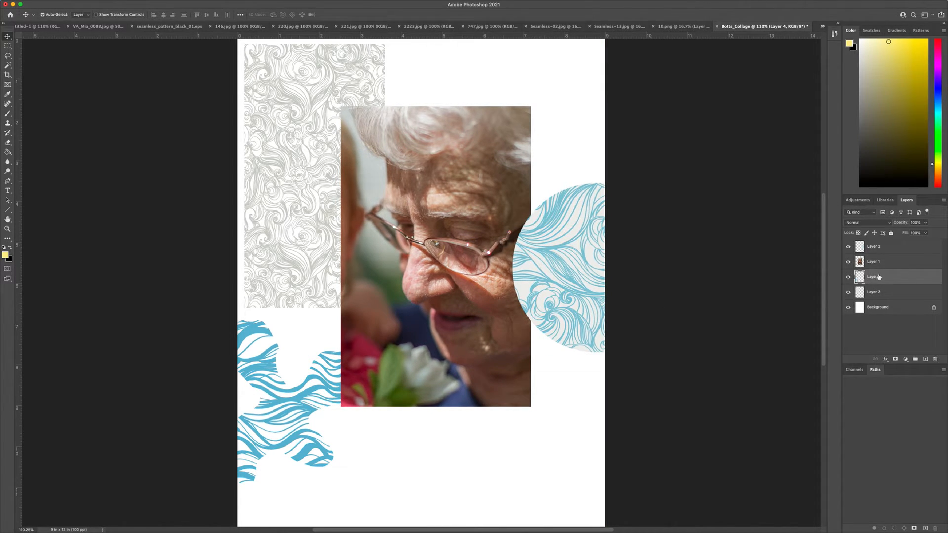
pyautogui.moveTo(887, 264); pyautogui.dragTo(887, 261)
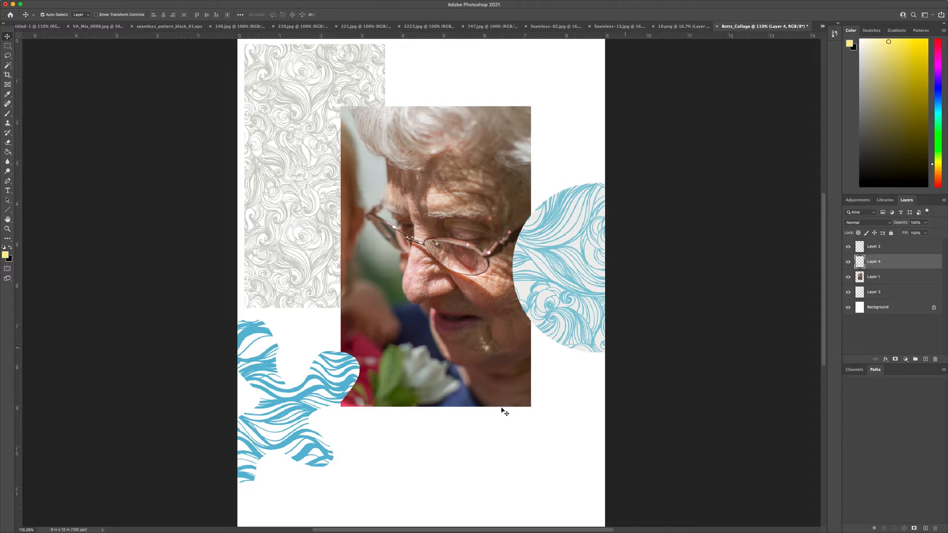
pyautogui.moveTo(334, 384); pyautogui.dragTo(358, 383)
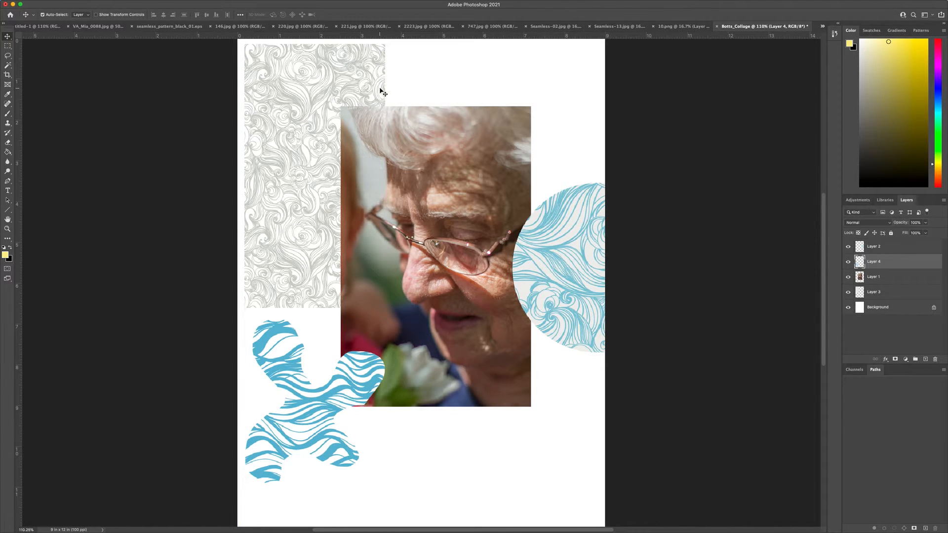
# Step: Draw a crown-shaped selection with four points in the turquoise swirl pattern of 747.jpg using the Polygonal Lasso Tool and copy it
pyautogui.click(478, 28)
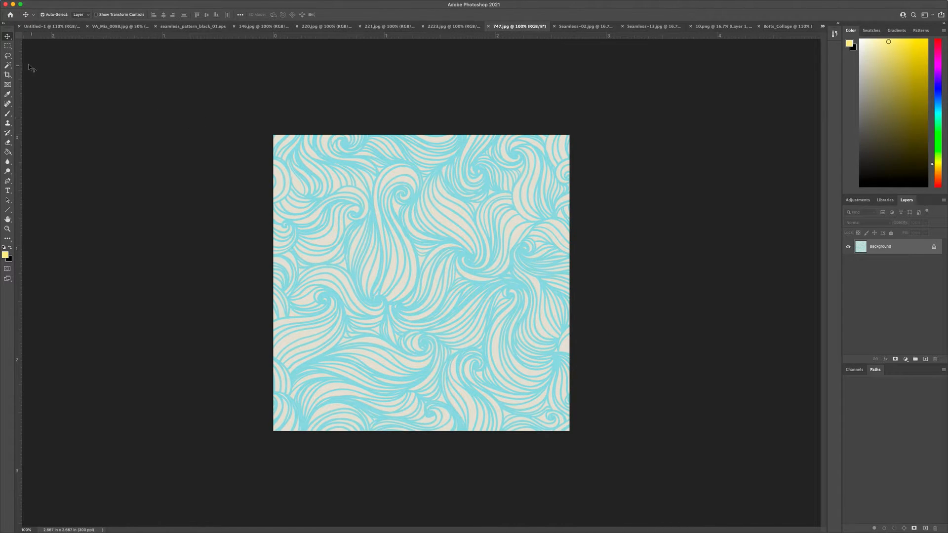
pyautogui.click(9, 57)
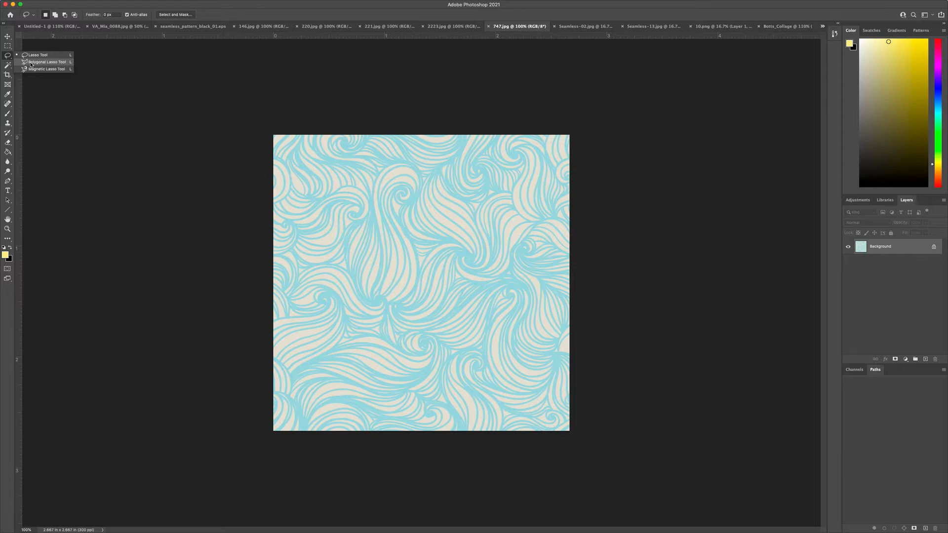
pyautogui.click(31, 62)
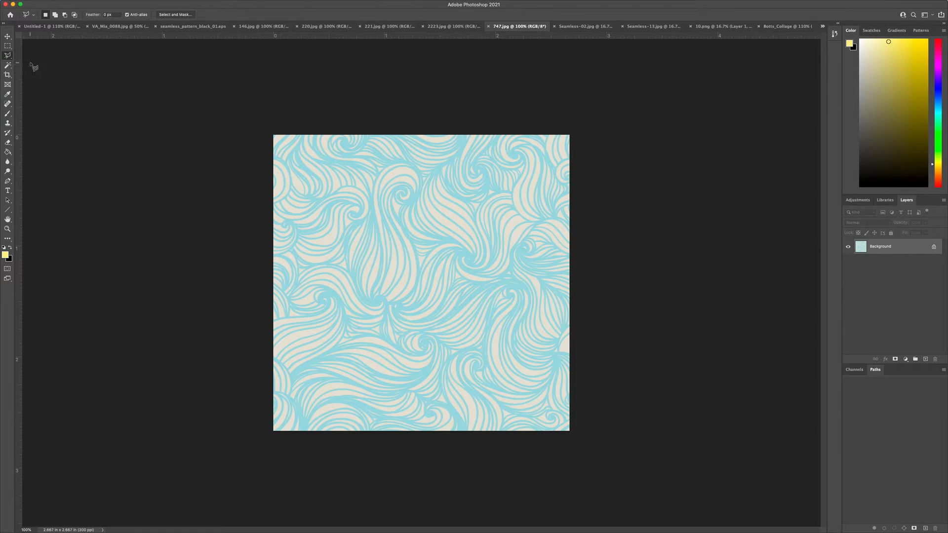
pyautogui.click(349, 276)
pyautogui.click(388, 366)
pyautogui.click(473, 327)
pyautogui.click(448, 280)
pyautogui.click(425, 309)
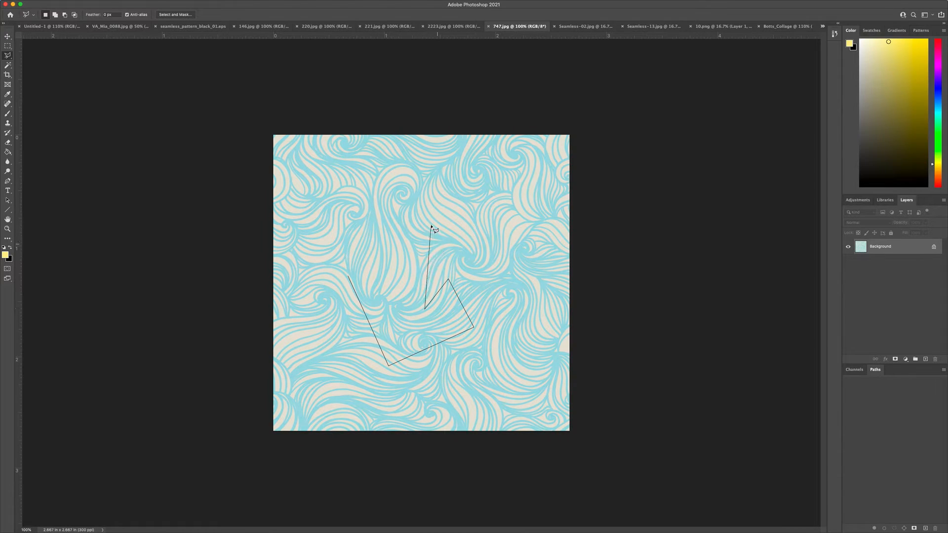
pyautogui.click(433, 219)
pyautogui.click(393, 283)
pyautogui.click(385, 212)
pyautogui.click(365, 274)
pyautogui.click(335, 229)
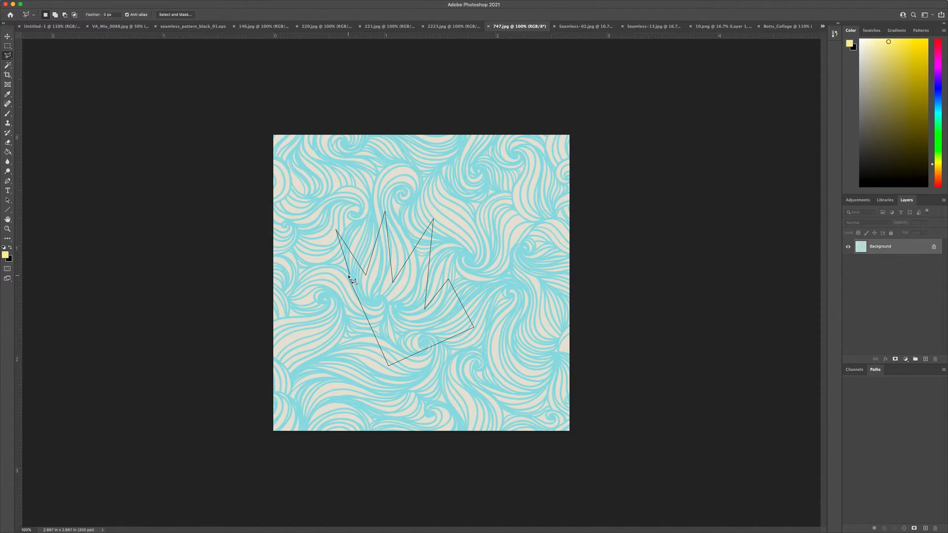
pyautogui.click(348, 276)
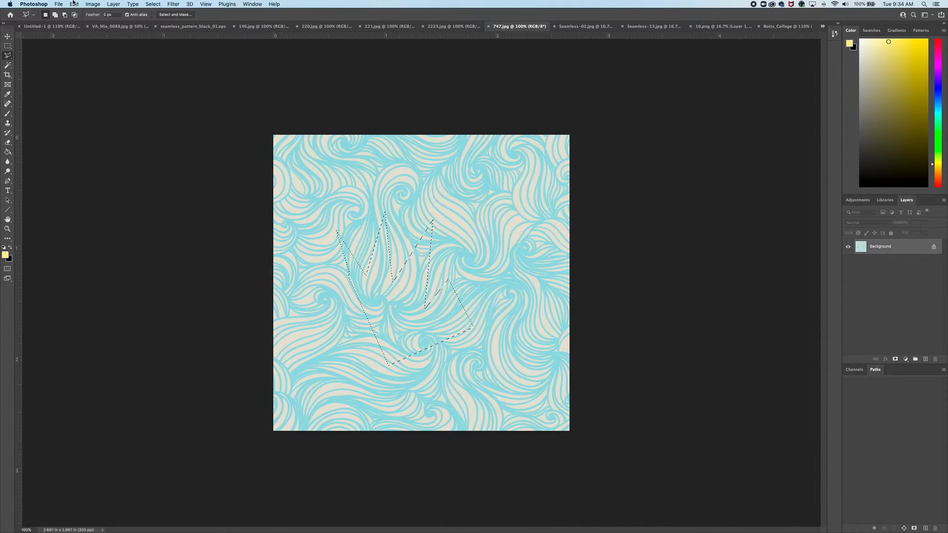
pyautogui.click(74, 4)
pyautogui.click(88, 57)
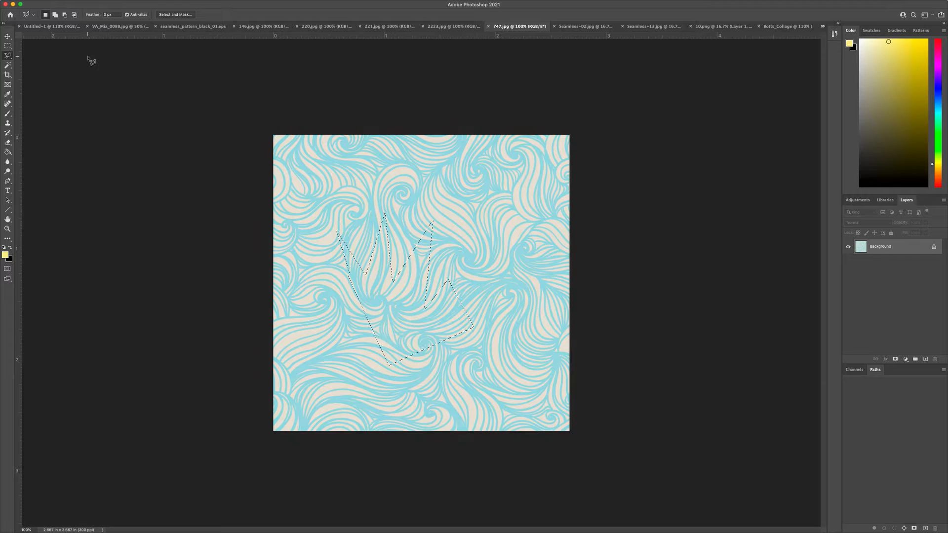
# Step: Paste the crown shape into the collage document and move both it and the portrait down and slightly right
pyautogui.click(774, 27)
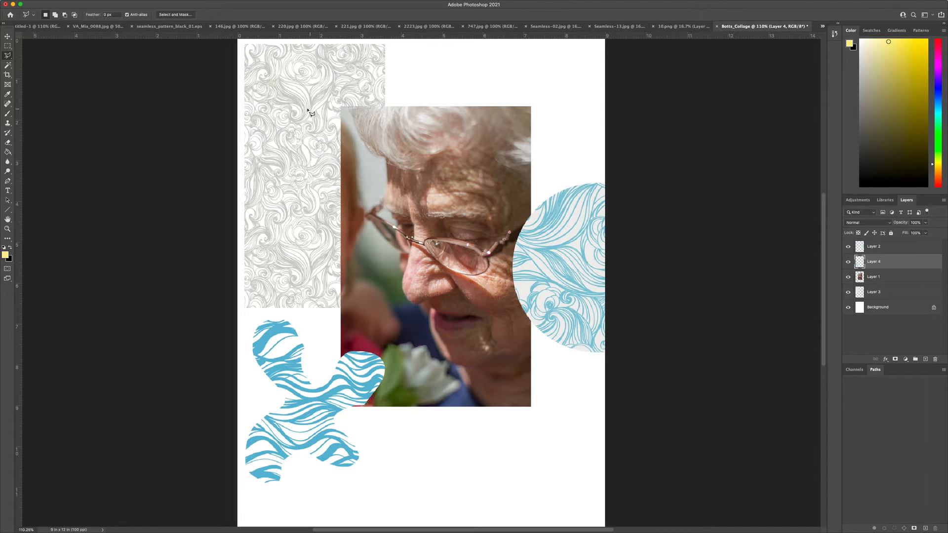
pyautogui.click(74, 4)
pyautogui.click(94, 71)
pyautogui.click(8, 37)
pyautogui.moveTo(437, 327); pyautogui.dragTo(469, 386)
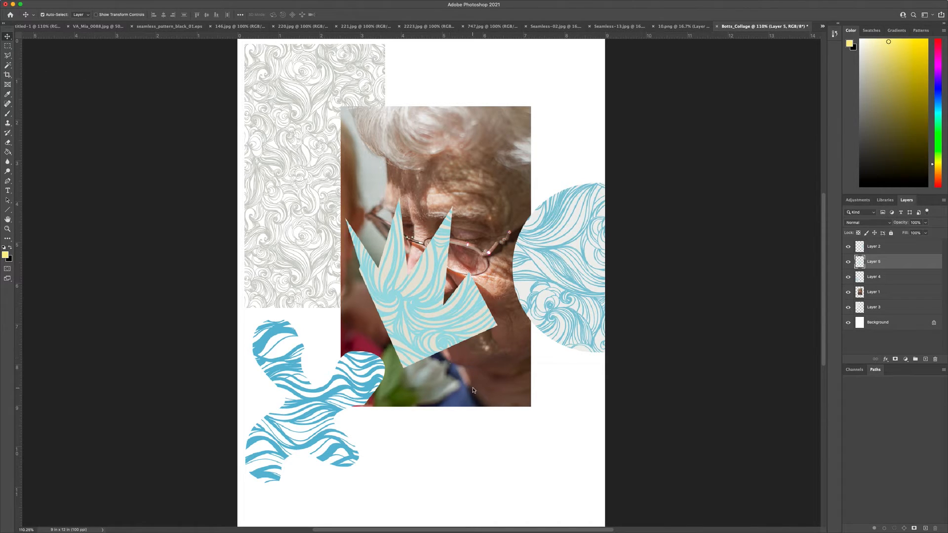
pyautogui.moveTo(414, 319); pyautogui.dragTo(440, 368)
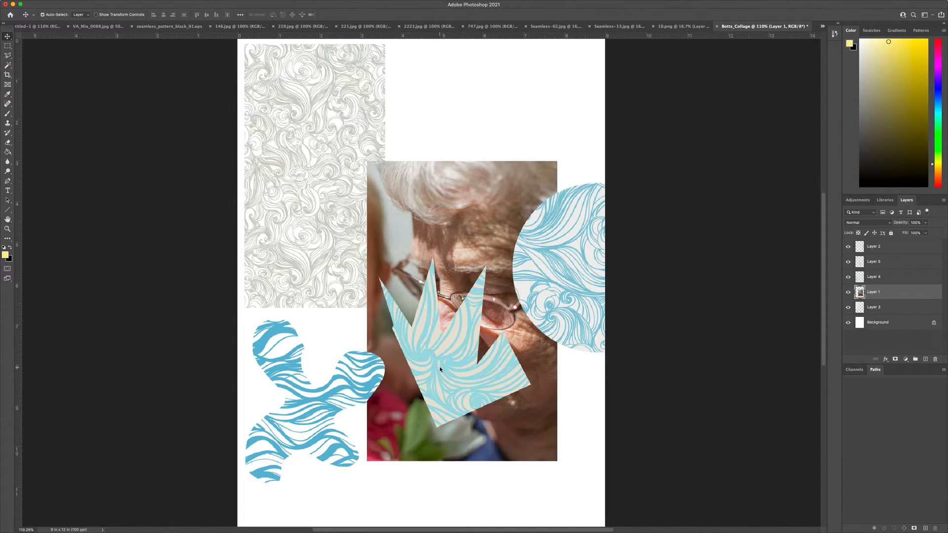
# Step: Rotate the crown shape counterclockwise so its points face left, and move it to the page's lower-right corner
pyautogui.click(454, 369)
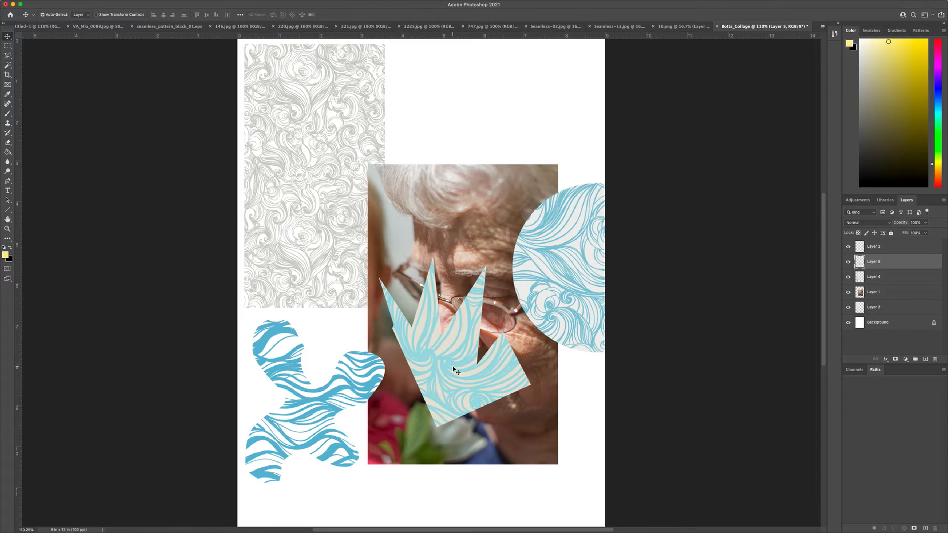
pyautogui.press('super+t')
pyautogui.moveTo(365, 259); pyautogui.dragTo(345, 391)
pyautogui.press('Return')
pyautogui.moveTo(478, 360); pyautogui.dragTo(577, 484)
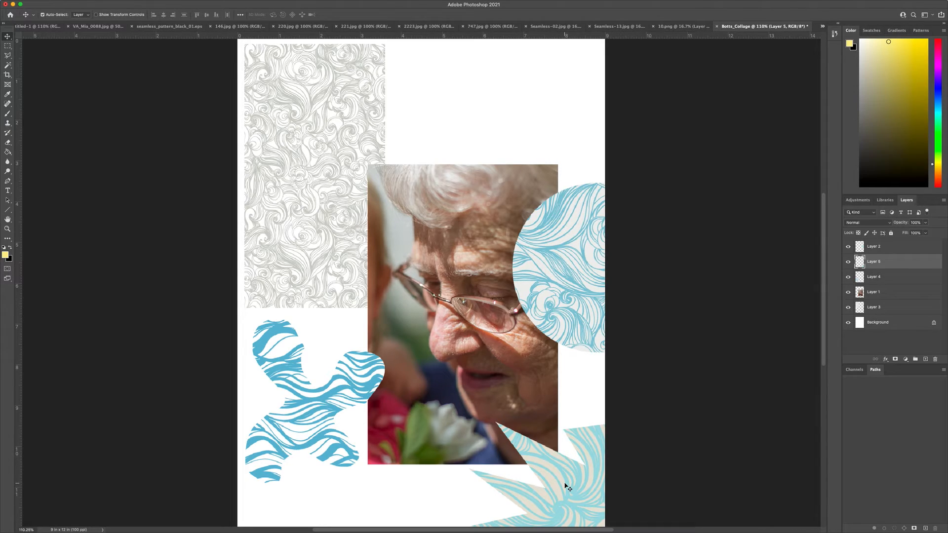
# Step: Duplicate the crown shape to the page's top edge above the portrait and rotate the copy so its points face down
pyautogui.moveTo(562, 484); pyautogui.dragTo(522, 110)
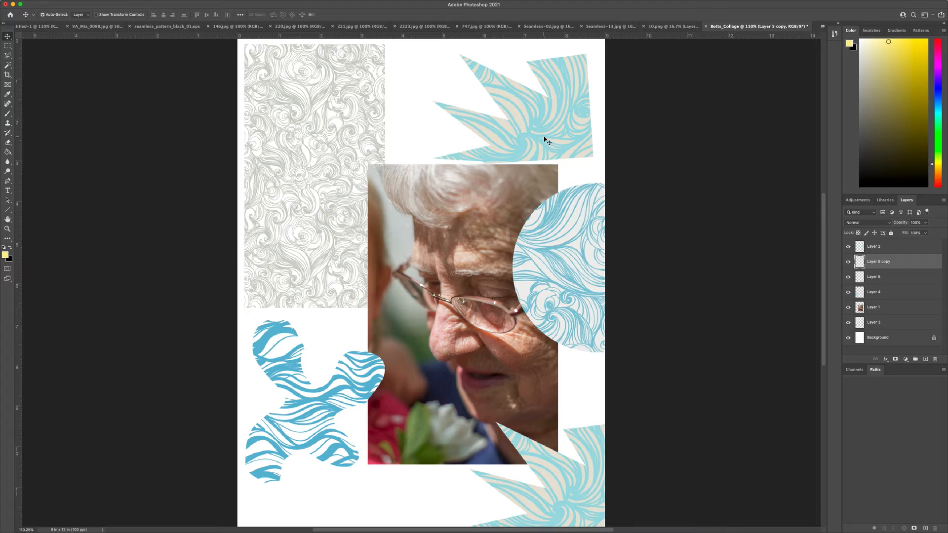
pyautogui.press('super+t')
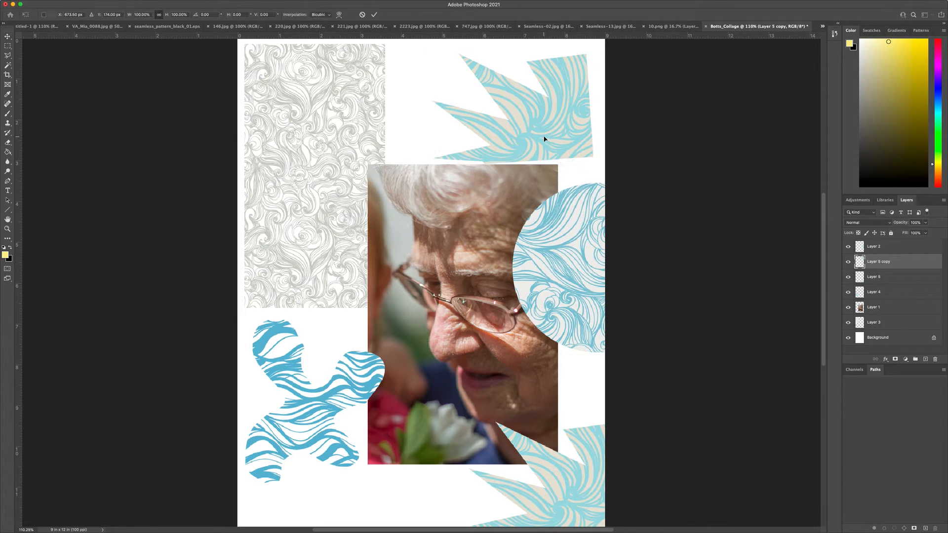
pyautogui.moveTo(421, 164); pyautogui.dragTo(553, 146)
pyautogui.press('Return')
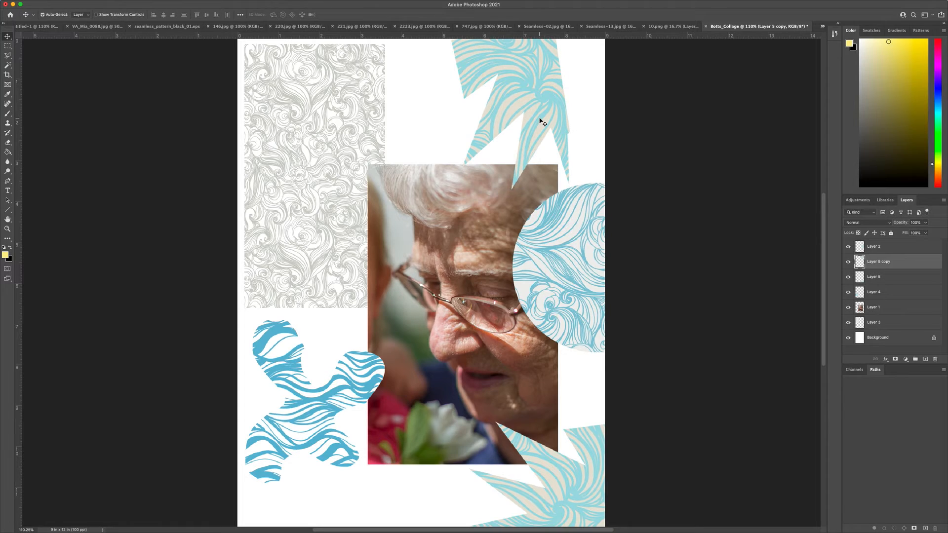
# Step: Move the upper crown copy into the page's upper-right corner, and move the portrait up and slightly left
pyautogui.moveTo(535, 97); pyautogui.dragTo(579, 87)
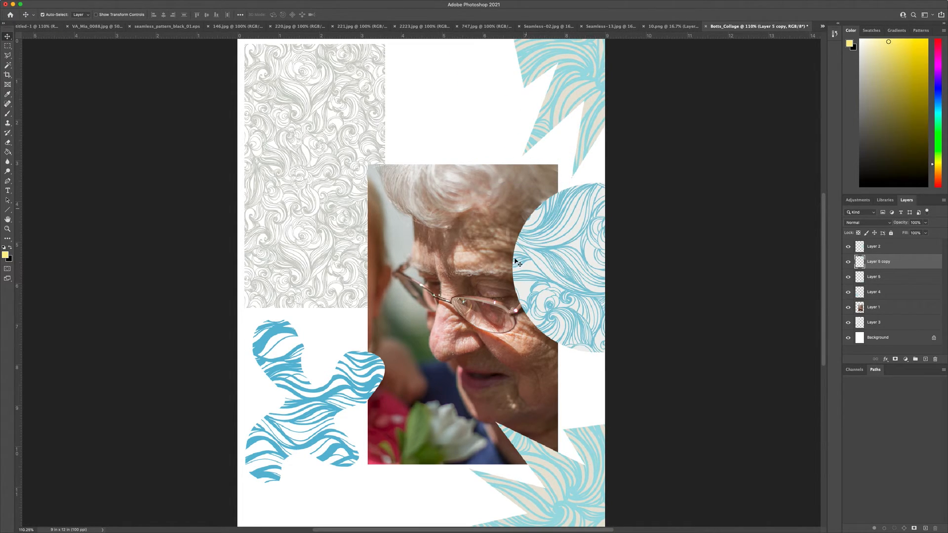
pyautogui.click(417, 362)
pyautogui.moveTo(417, 362); pyautogui.dragTo(406, 340)
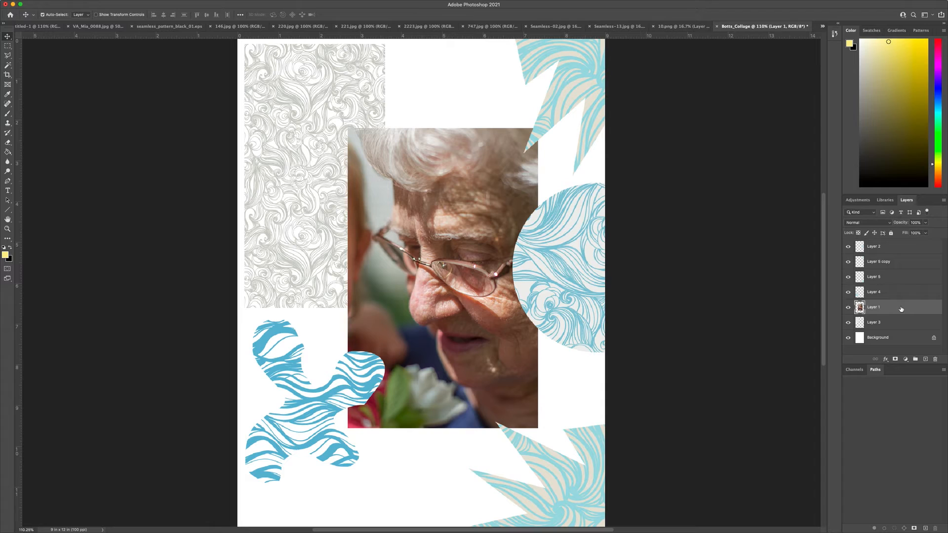
# Step: Move the blue wave-patterned circle up and slightly left so it overlaps more of the portrait's edge
pyautogui.click(886, 250)
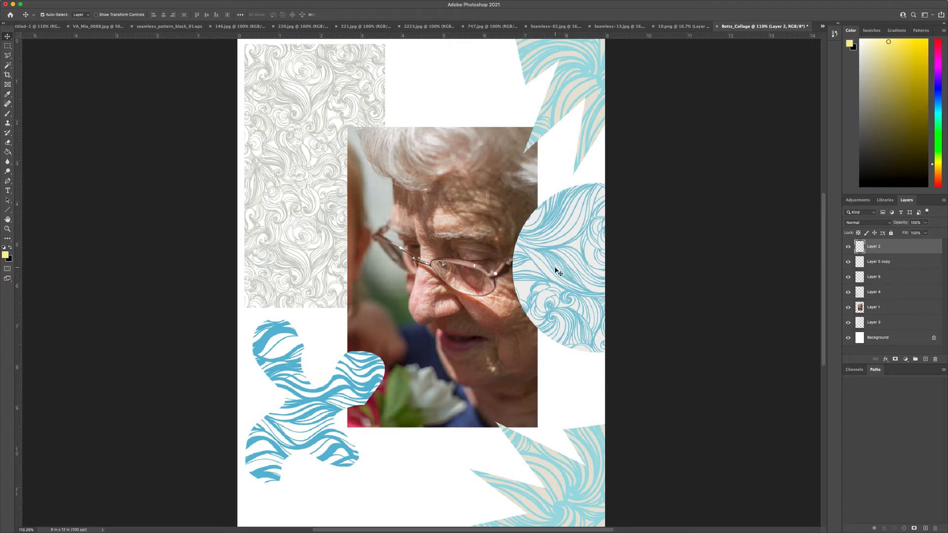
pyautogui.moveTo(572, 270); pyautogui.dragTo(552, 206)
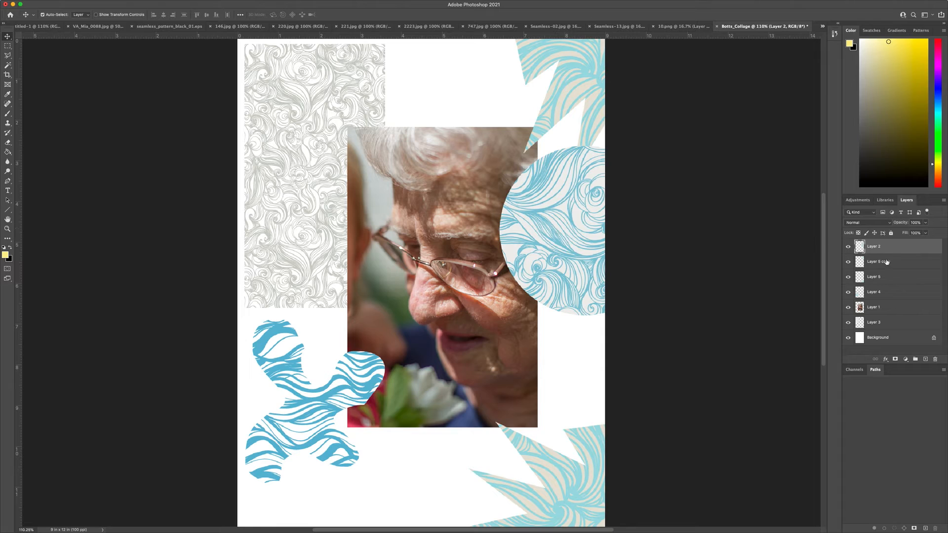
# Step: Preview blend modes such as Multiply and a reduced opacity on the wave-patterned circle, keeping Normal at 100%
pyautogui.click(891, 225)
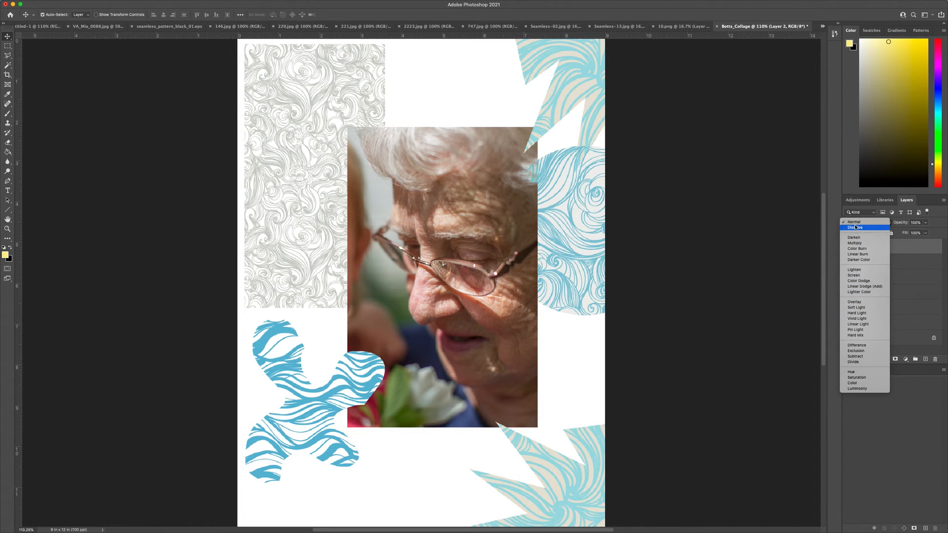
pyautogui.click(854, 221)
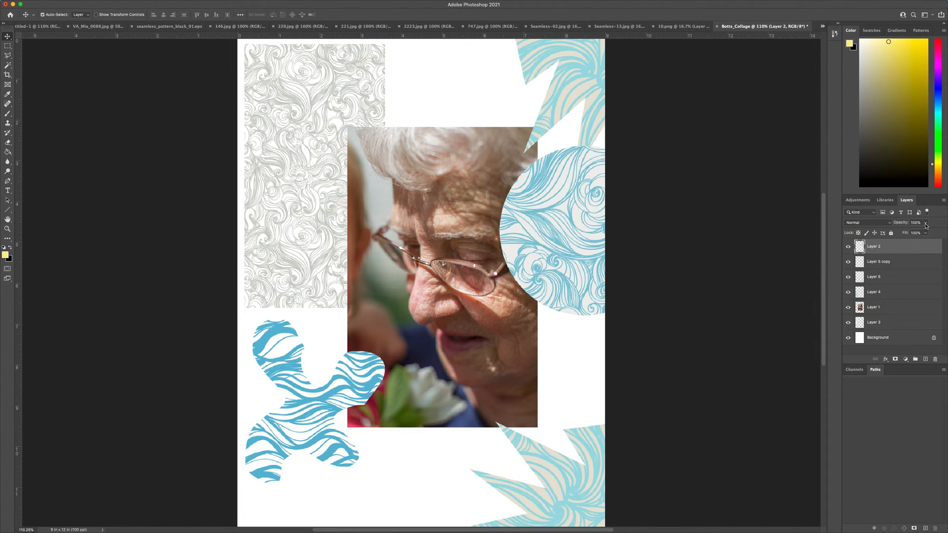
pyautogui.click(925, 223)
pyautogui.moveTo(911, 233)
pyautogui.mouseDown()
pyautogui.moveTo(897, 233)
pyautogui.moveTo(916, 233)
pyautogui.mouseUp()
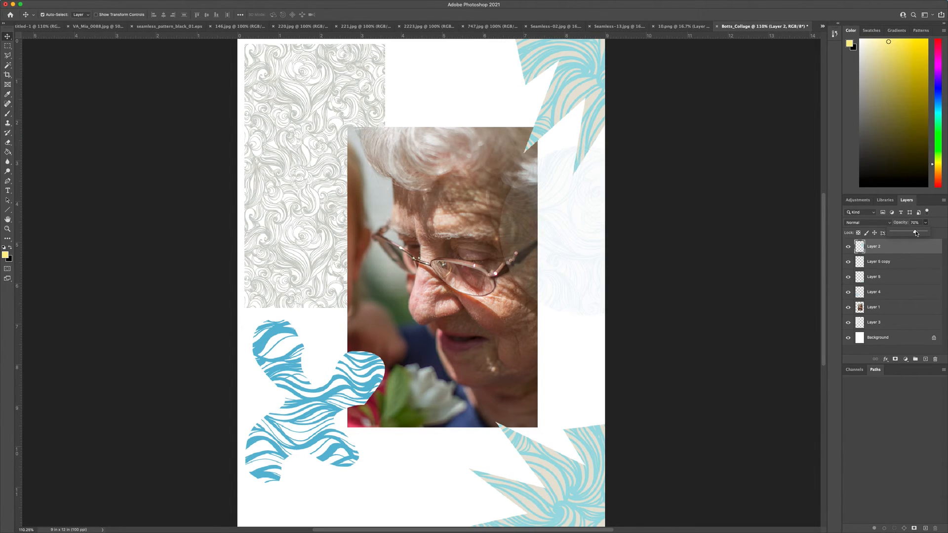
pyautogui.click(887, 223)
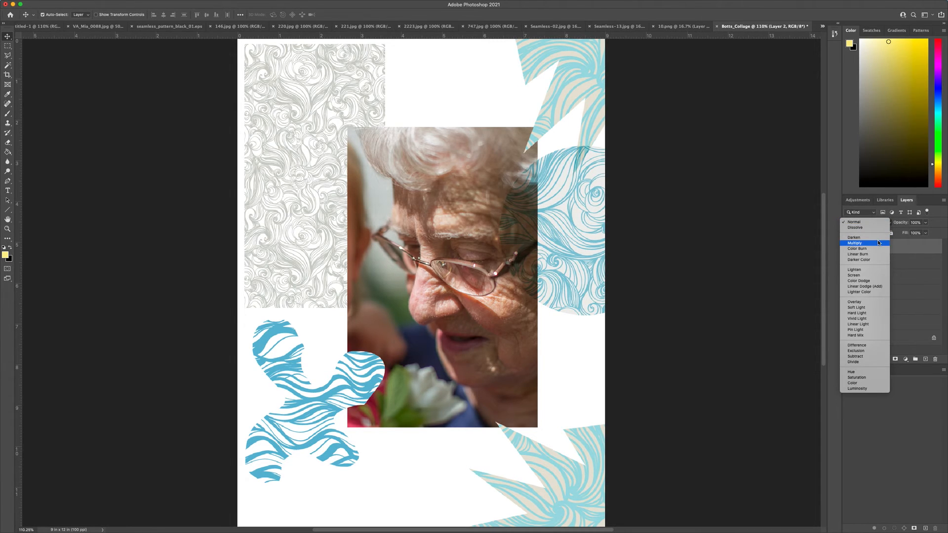
pyautogui.click(939, 221)
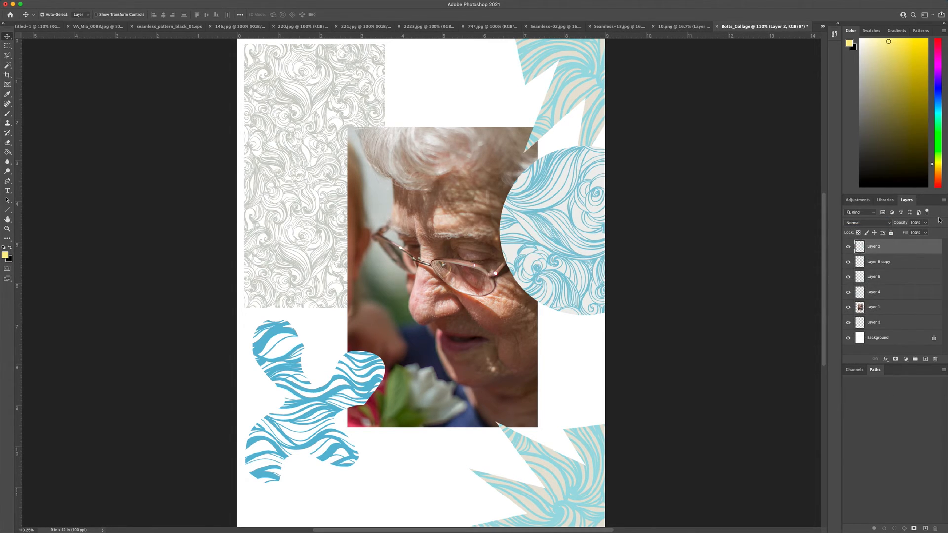
# Step: Convert the locked Background into a regular layer with the default name Layer 0
pyautogui.click(858, 339)
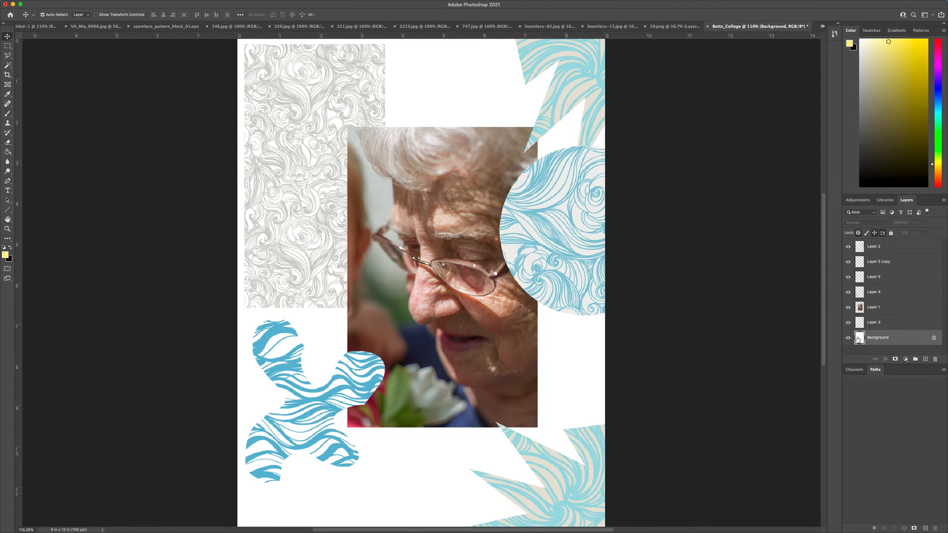
pyautogui.doubleClick(858, 340)
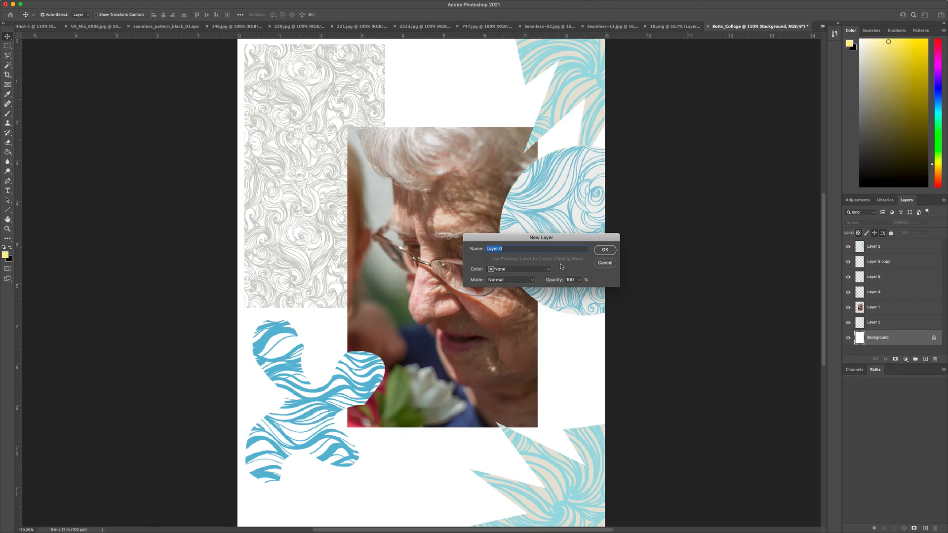
pyautogui.click(604, 250)
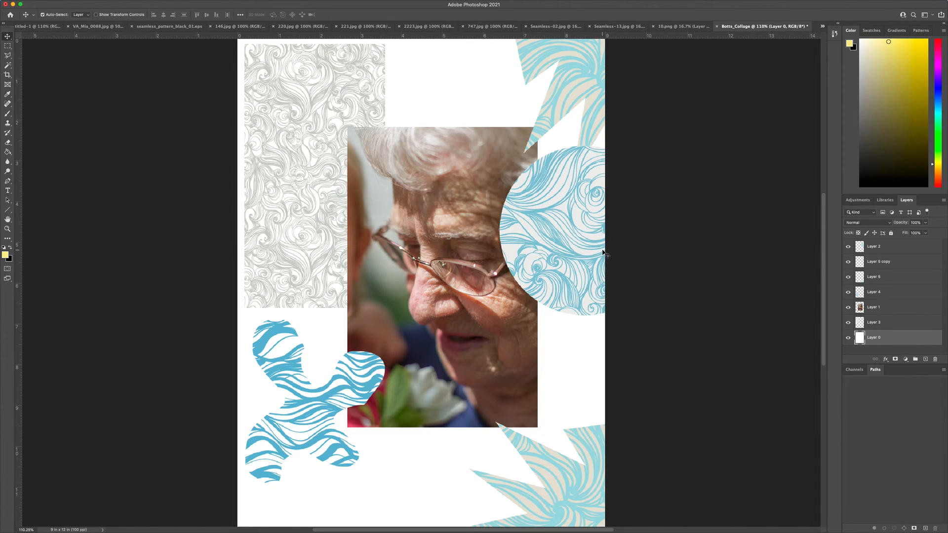
# Step: Fill the white background layer with light orange fad390 using the Paint Bucket Tool
pyautogui.click(9, 155)
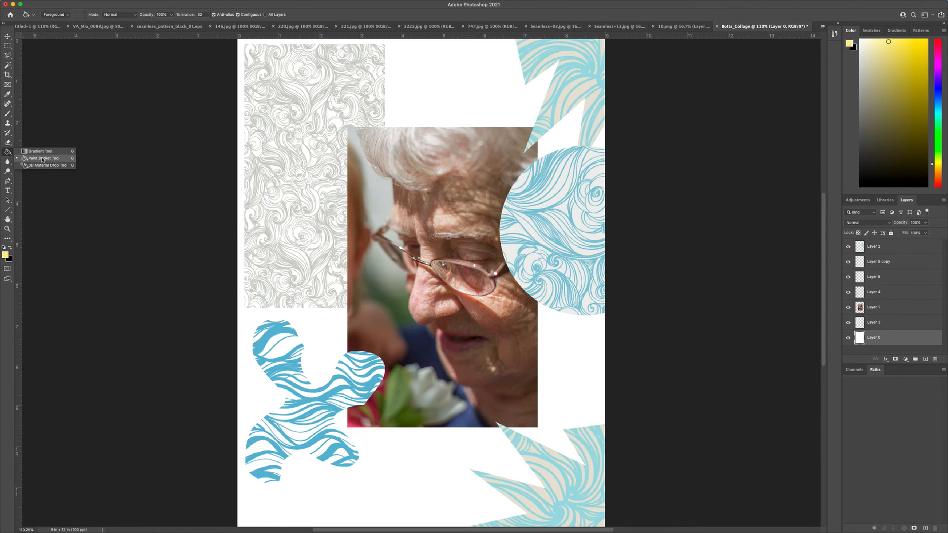
pyautogui.click(45, 160)
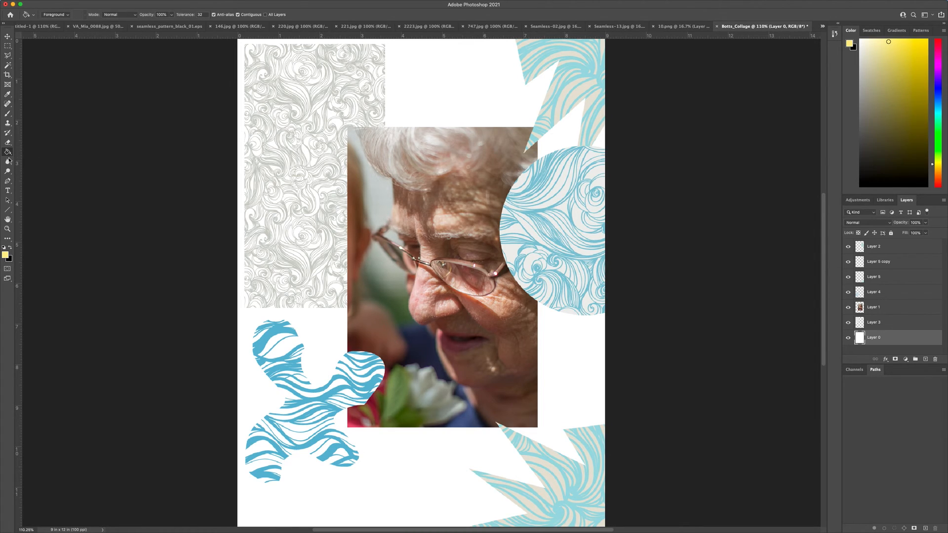
pyautogui.click(5, 254)
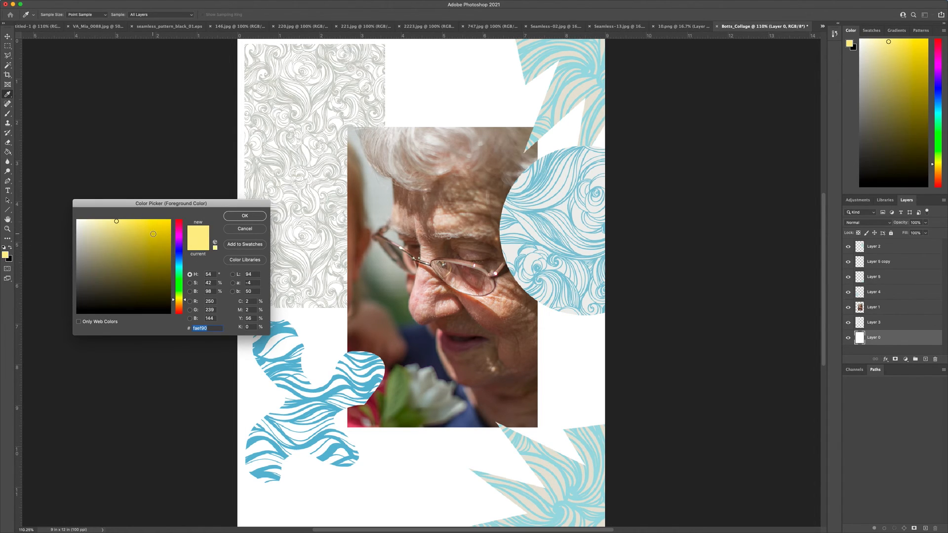
pyautogui.click(185, 303)
pyautogui.moveTo(185, 304); pyautogui.dragTo(185, 306)
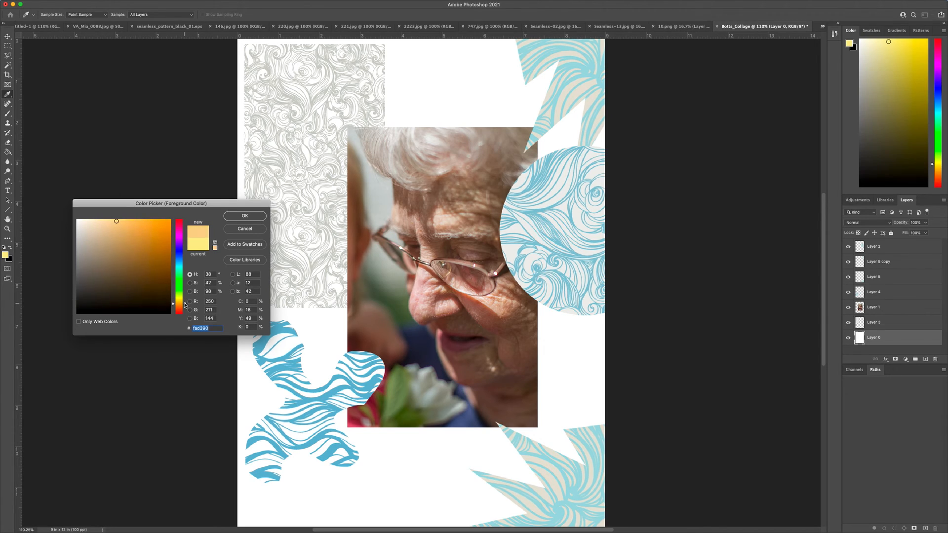
pyautogui.click(233, 217)
pyautogui.press('g')
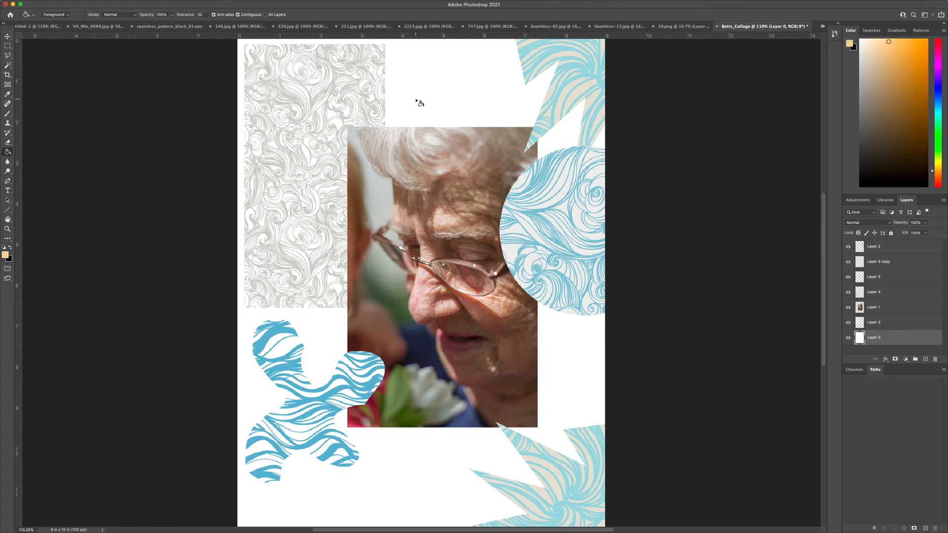
pyautogui.click(419, 103)
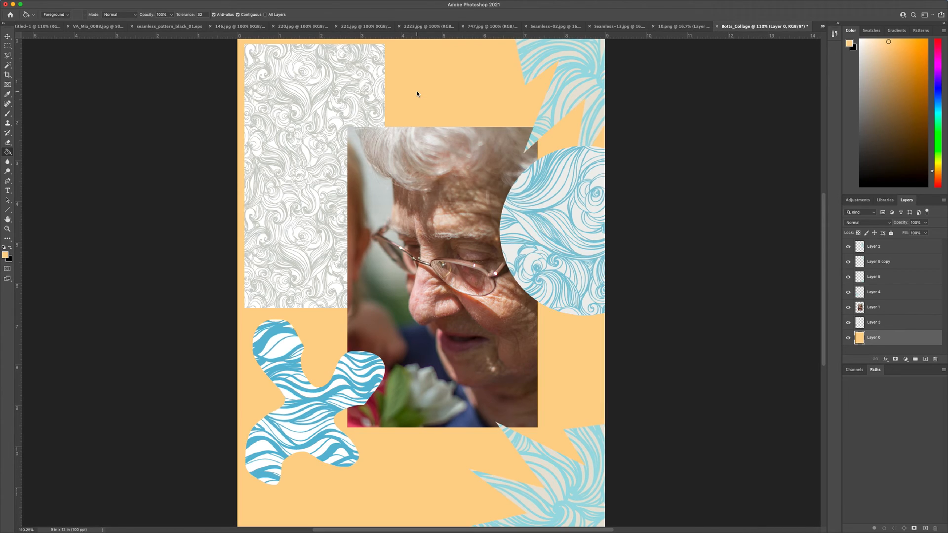
# Step: Preview blend modes such as Lighter Color on the wave-patterned circle against the orange background, keeping Normal
pyautogui.click(8, 36)
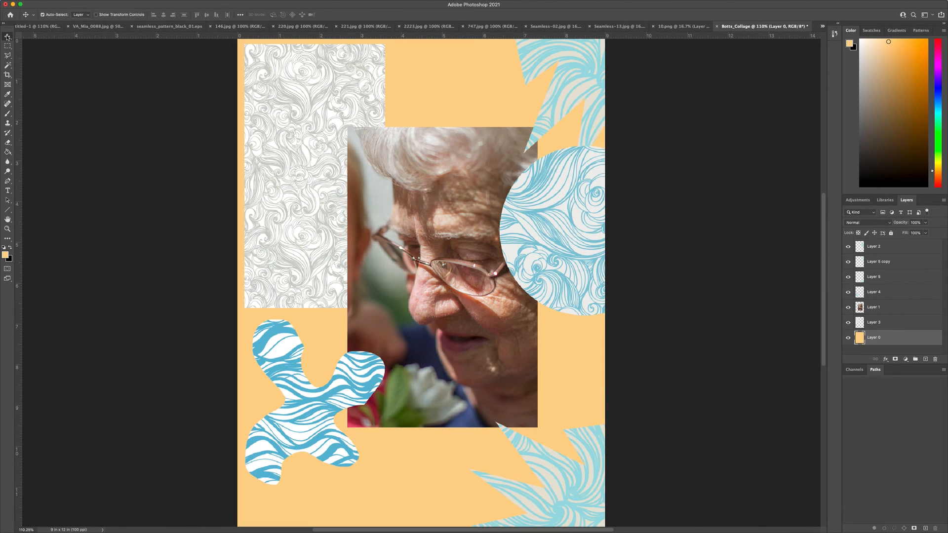
pyautogui.click(582, 240)
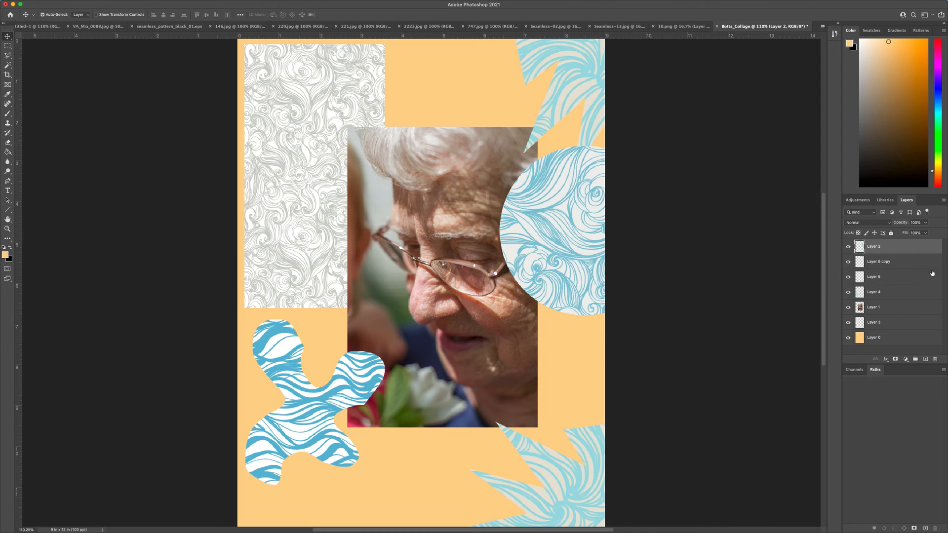
pyautogui.click(889, 224)
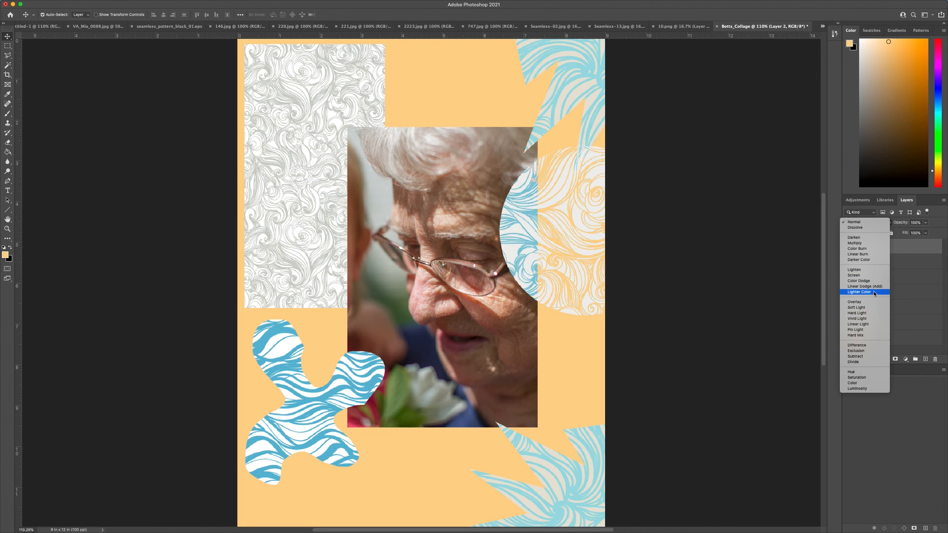
pyautogui.click(871, 222)
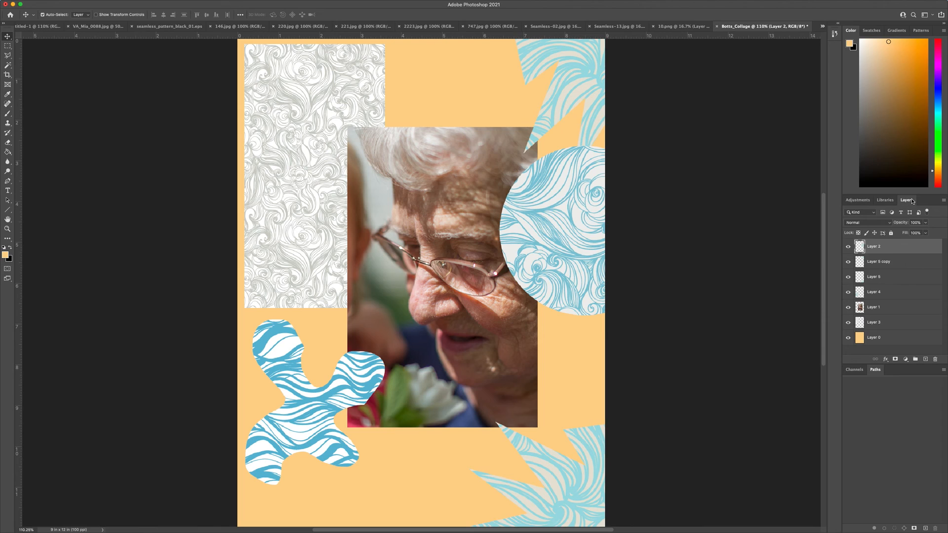
# Step: Move the wave-patterned circle slightly right toward the page edge
pyautogui.moveTo(575, 282); pyautogui.dragTo(579, 282)
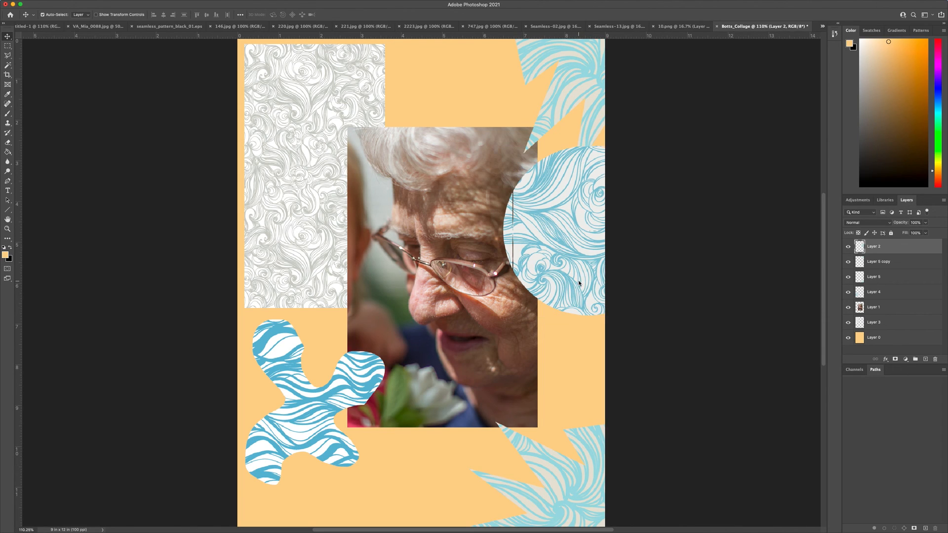
pyautogui.press('super+z')
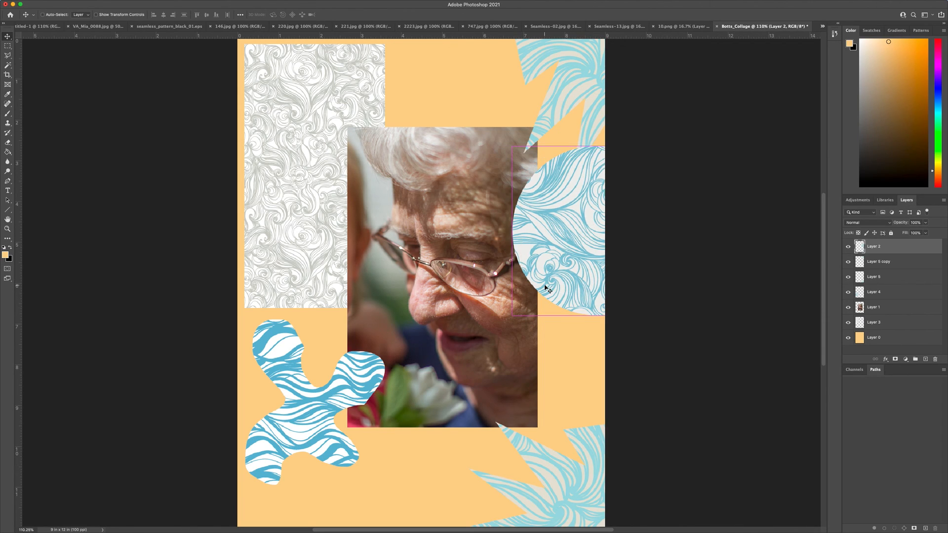
# Step: Try to save the collage in Photoshop format over the existing file in the _jpegs folder
pyautogui.press('super+s')
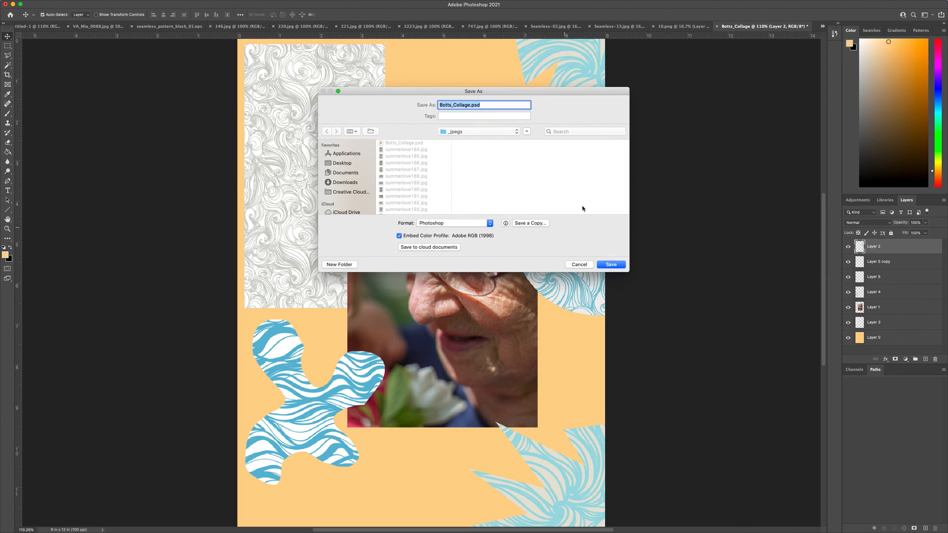
pyautogui.moveTo(558, 93); pyautogui.dragTo(546, 95)
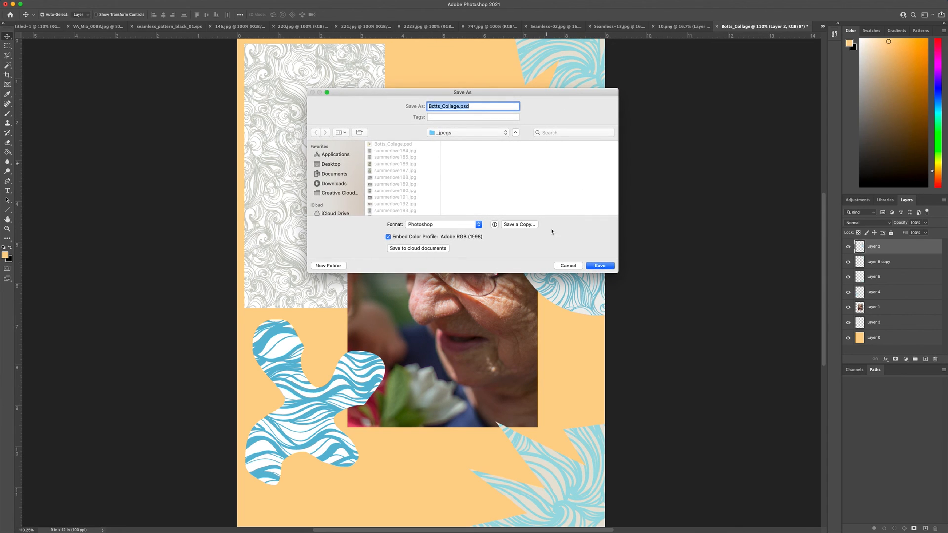
pyautogui.click(602, 267)
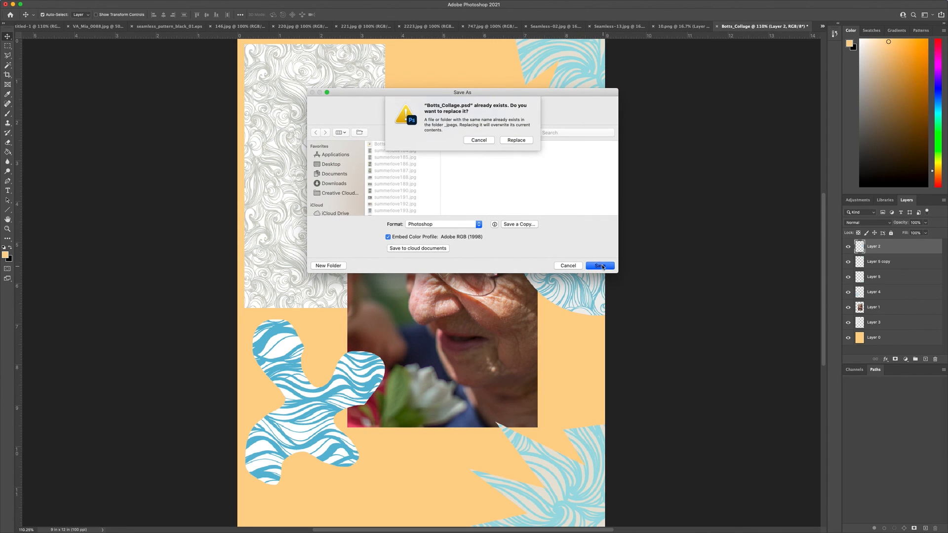
pyautogui.click(511, 141)
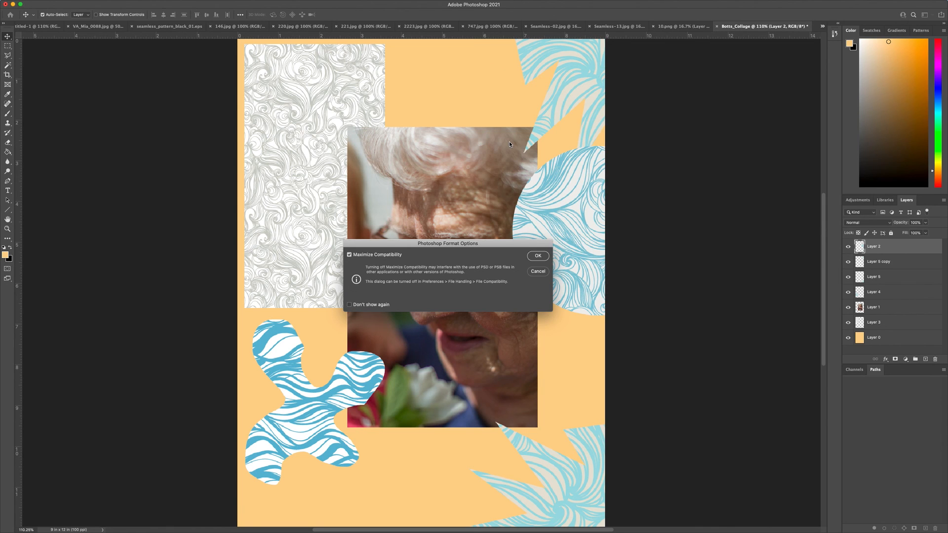
pyautogui.click(538, 271)
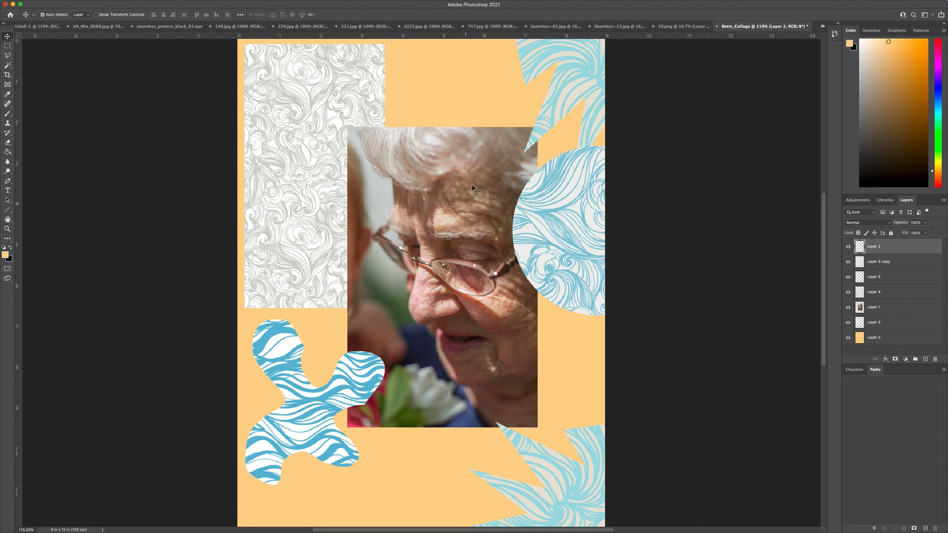
# Step: Select the portrait photo's layer in the collage
pyautogui.hscroll(5, 546, 279)
pyautogui.hscroll(2, 457, 279)
pyautogui.scroll(-4, 449, 271)
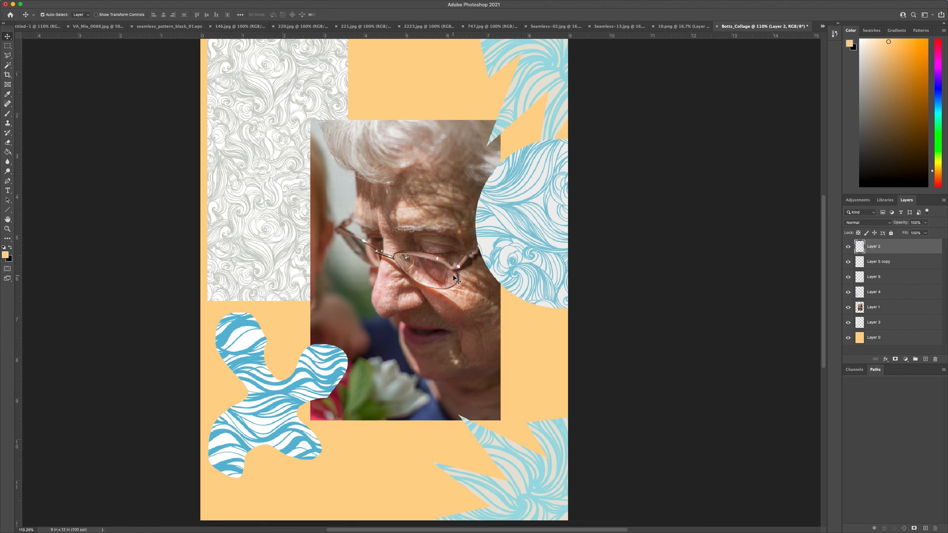
pyautogui.click(437, 260)
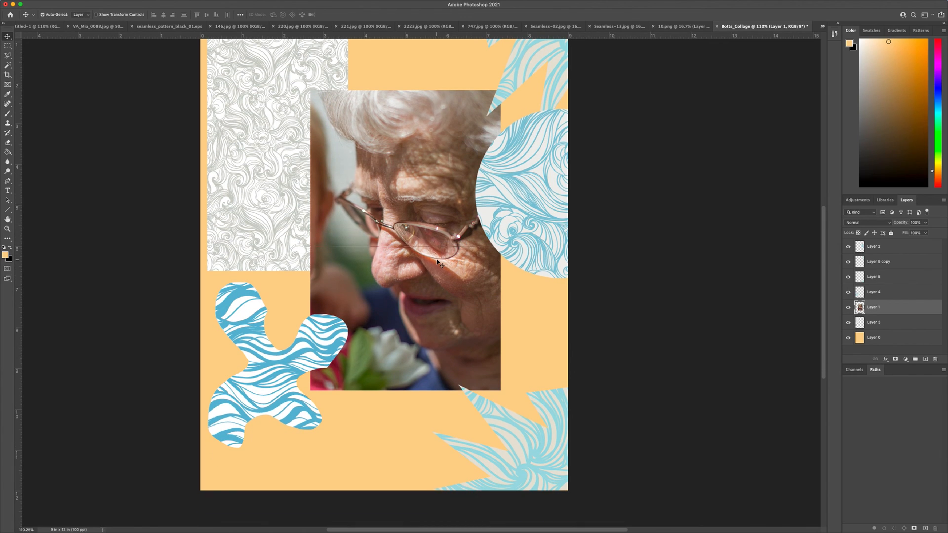